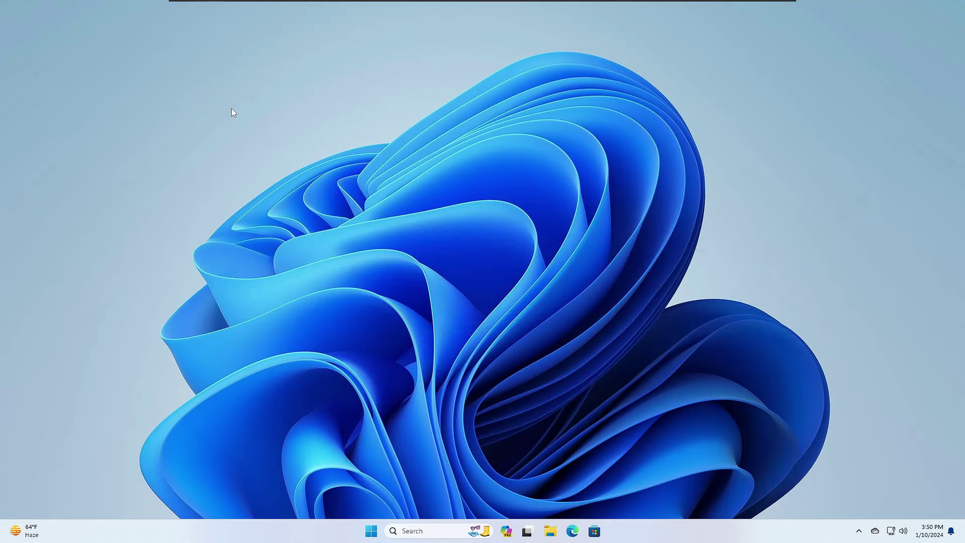
Open OneDrive's sync and backup settings and view which PC folders are being backed up.
click(875, 531)
click(948, 202)
click(825, 224)
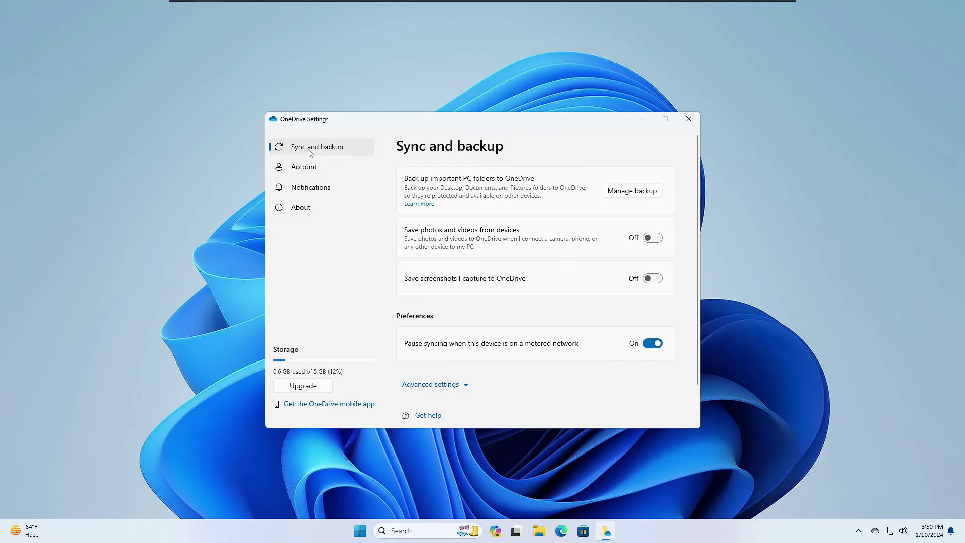
click(632, 192)
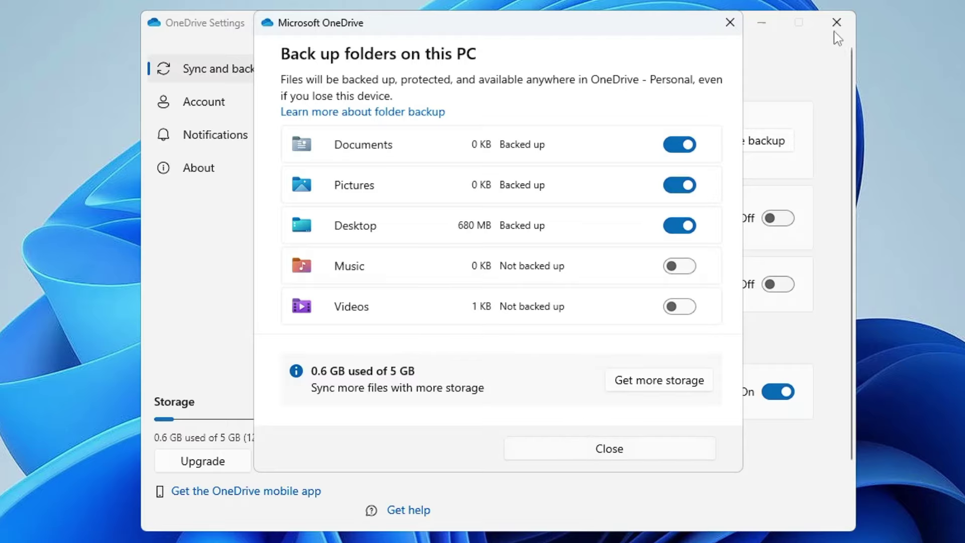
Open a File Explorer window and close the OneDrive folder backup and settings windows.
key(super+e)
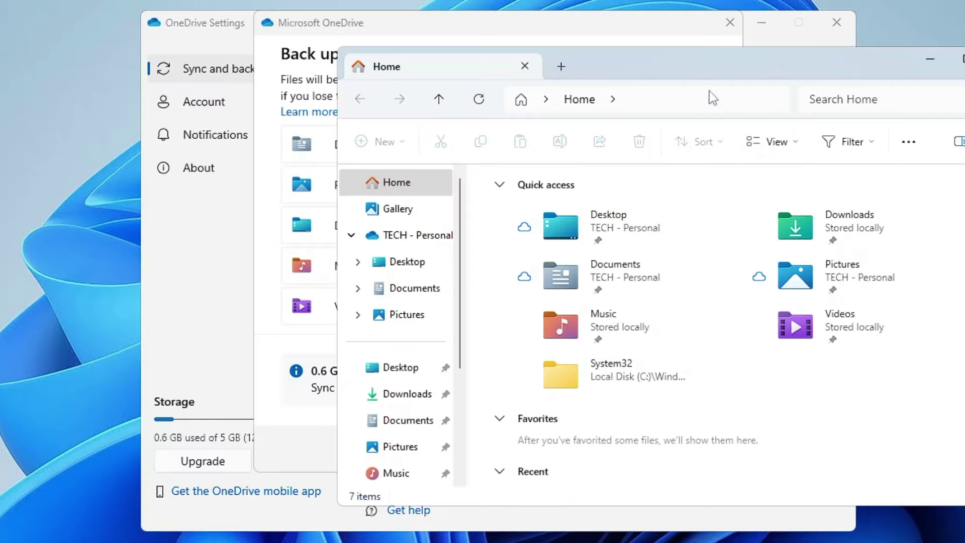
click(730, 22)
click(838, 25)
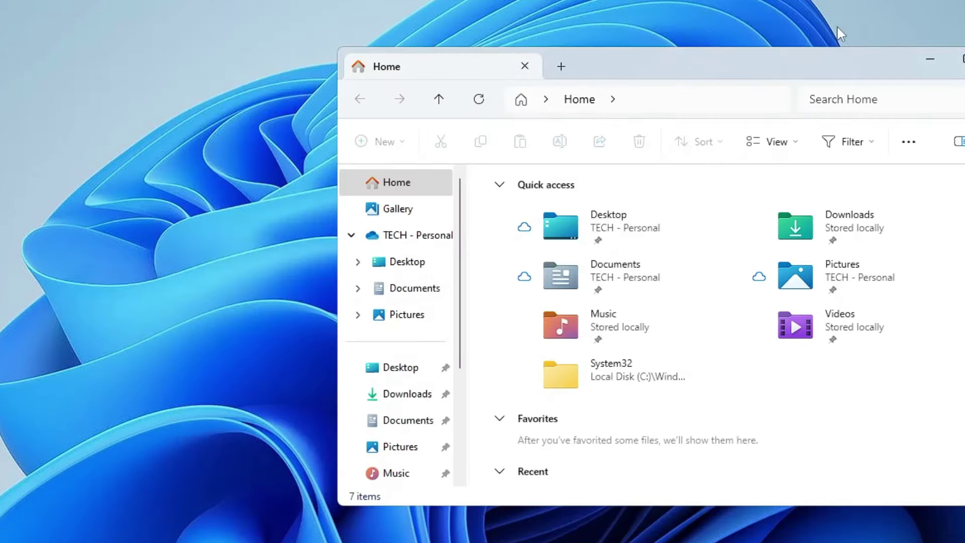
Narrow the File Explorer window, then open a second one and place the two side by side.
drag(739, 70, 296, 80)
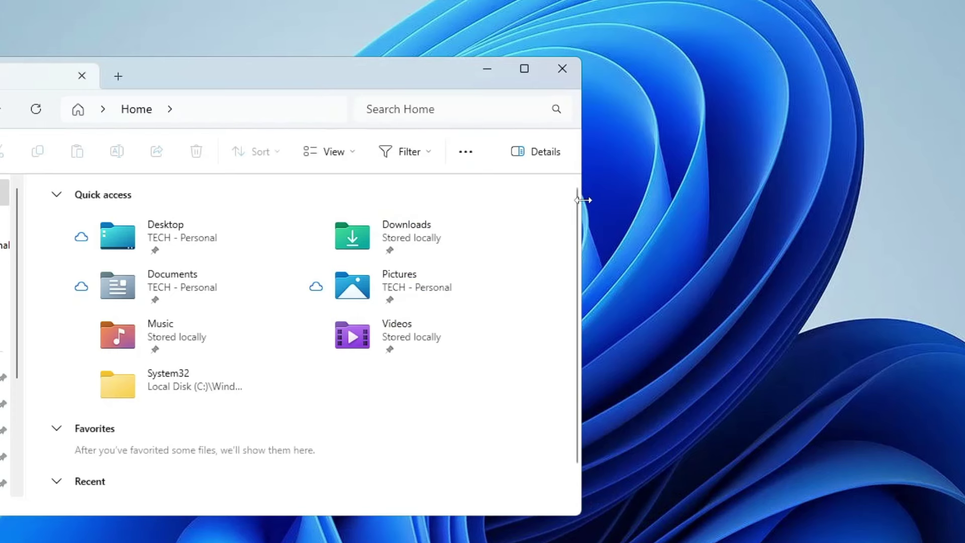
drag(582, 197, 465, 197)
drag(241, 80, 324, 70)
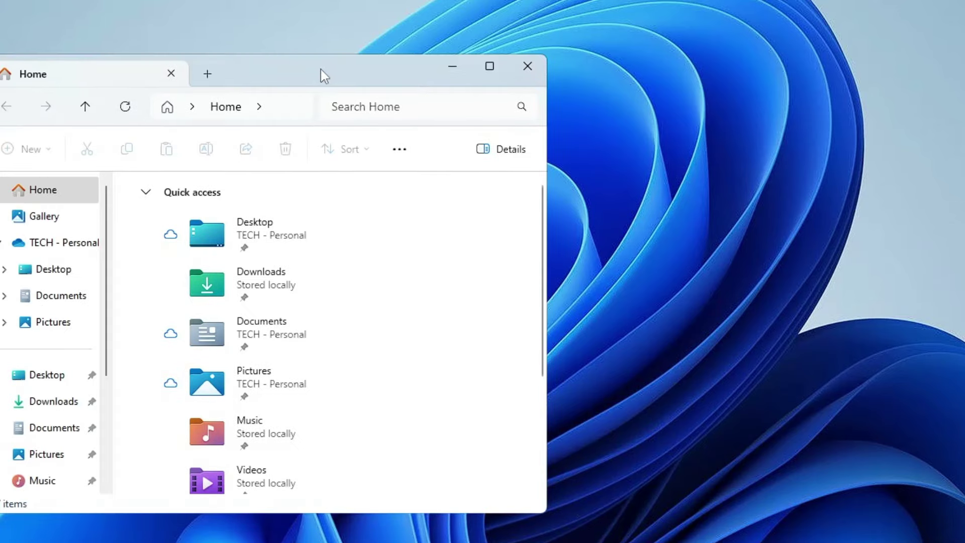
key(ctrl+n)
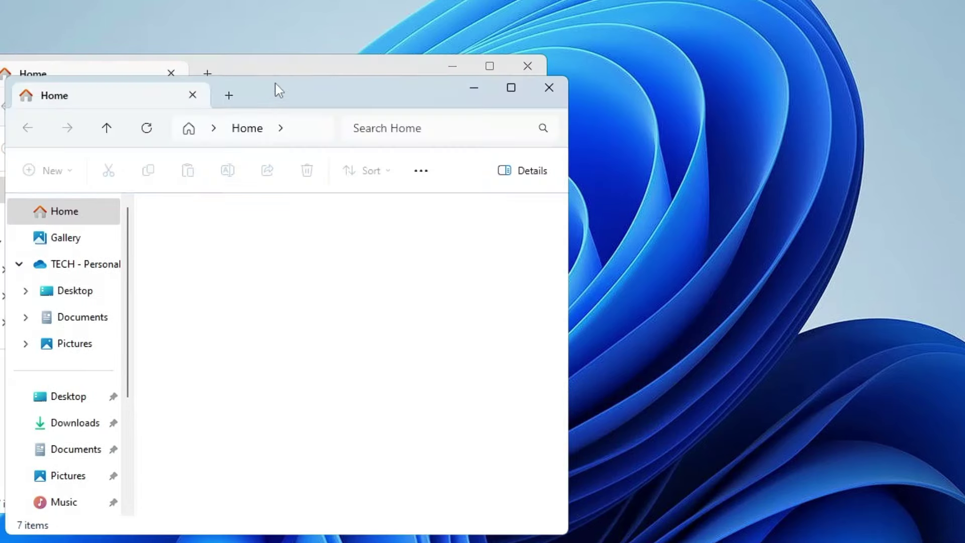
drag(300, 91, 817, 89)
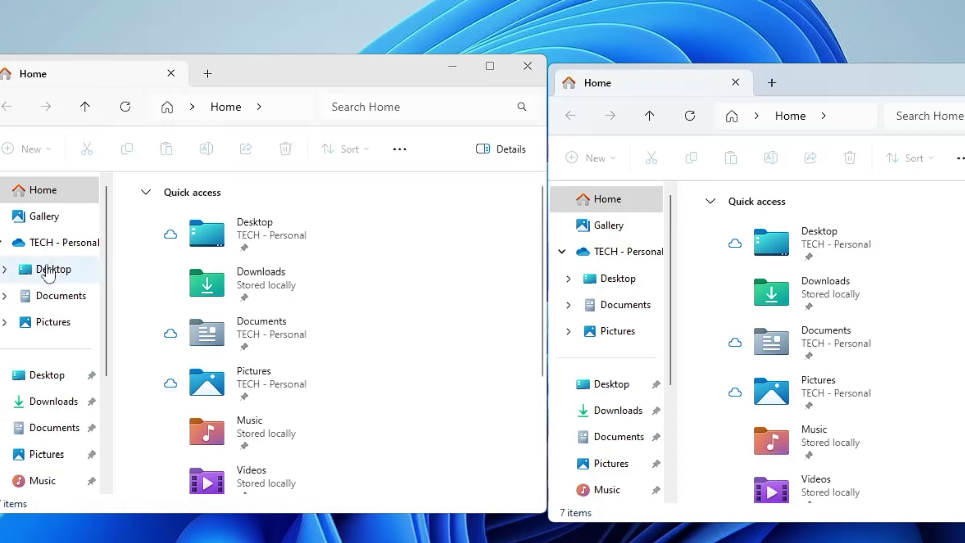
Look through the Desktop, Documents and Pictures folders under OneDrive in the first File Explorer window.
click(49, 270)
click(50, 302)
click(48, 327)
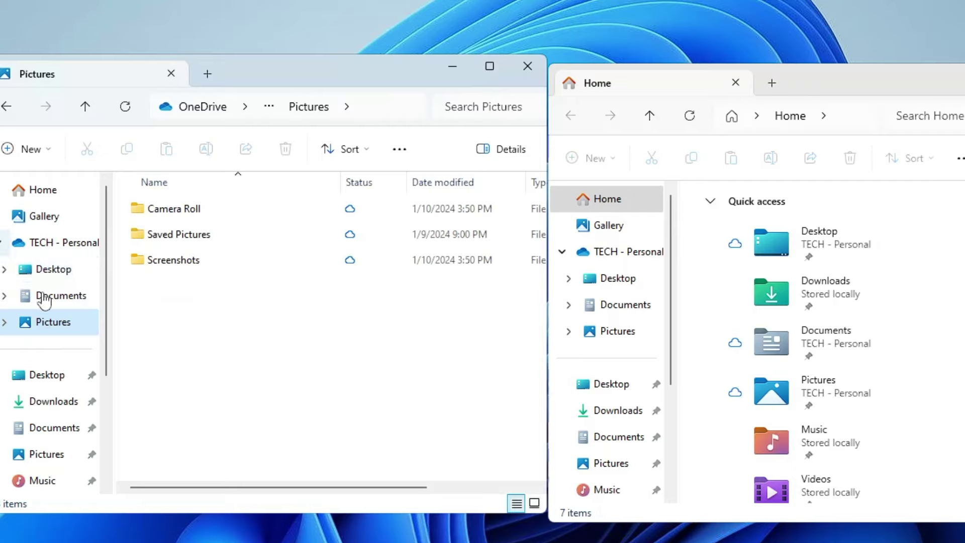
click(63, 278)
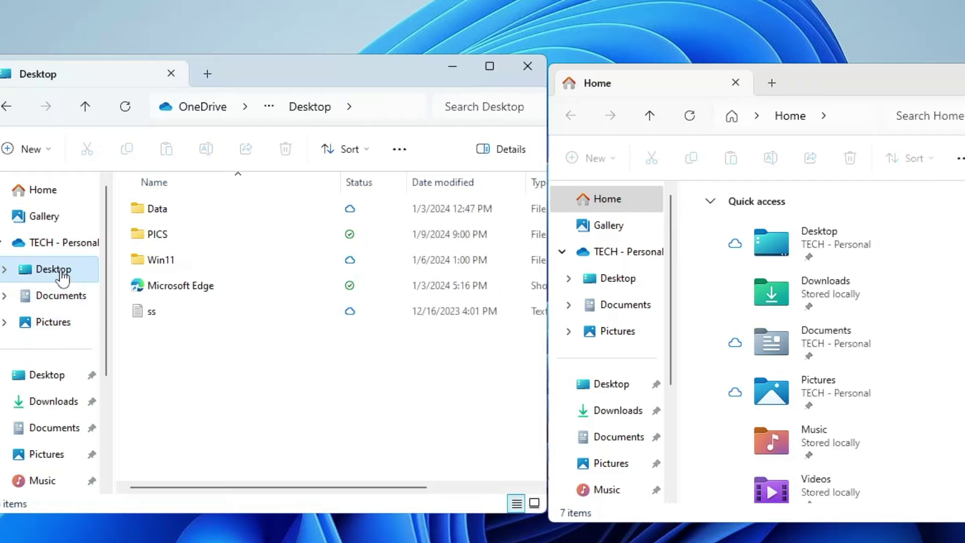
Check the storage location path in the OneDrive Desktop folder's properties, then close the properties.
right_click(63, 274)
click(116, 426)
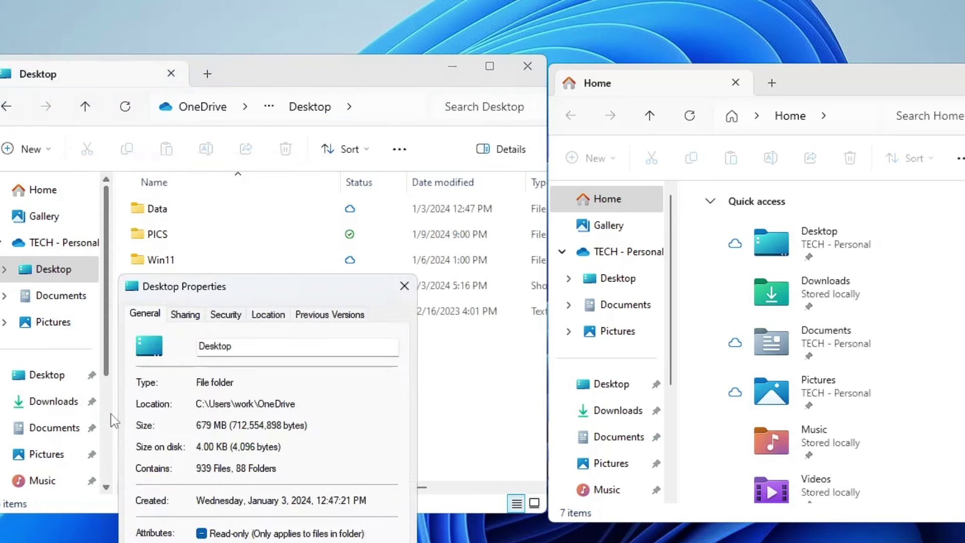
click(269, 316)
drag(254, 286, 240, 186)
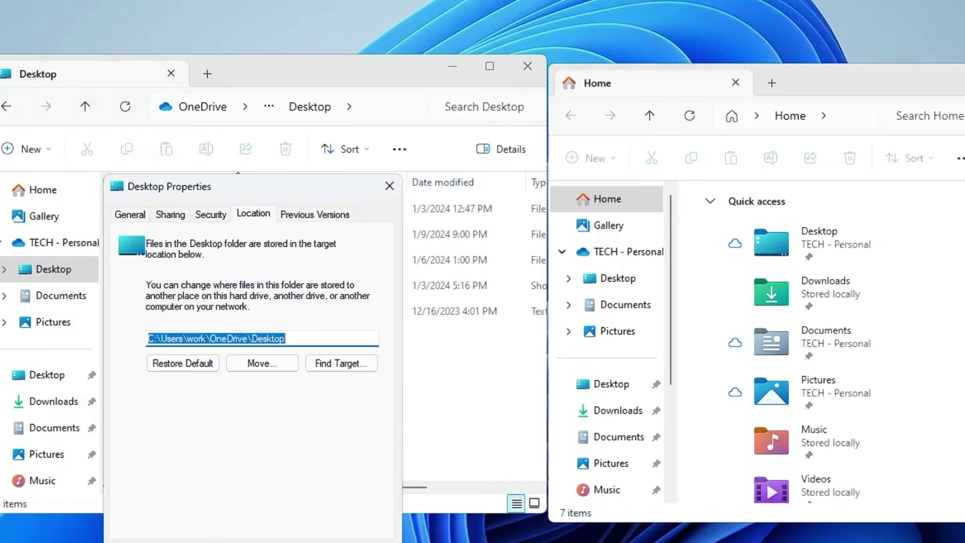
click(234, 338)
drag(210, 338, 243, 338)
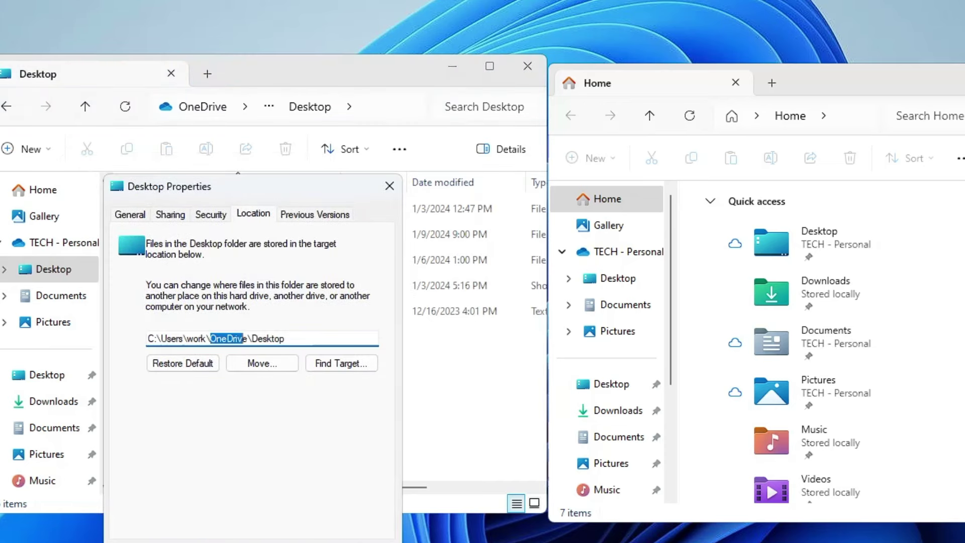
click(389, 186)
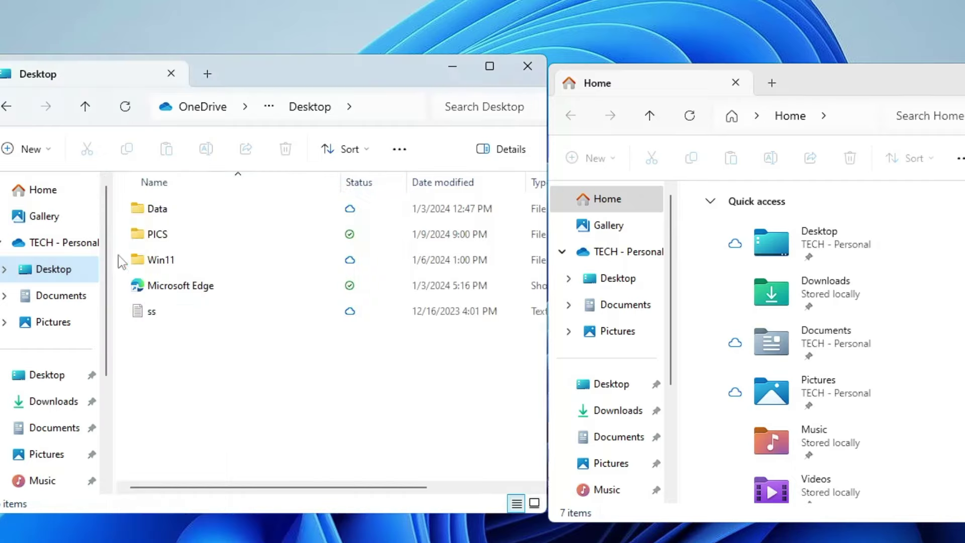
Create a folder named "Test One drive" in the OneDrive Documents folder.
click(70, 307)
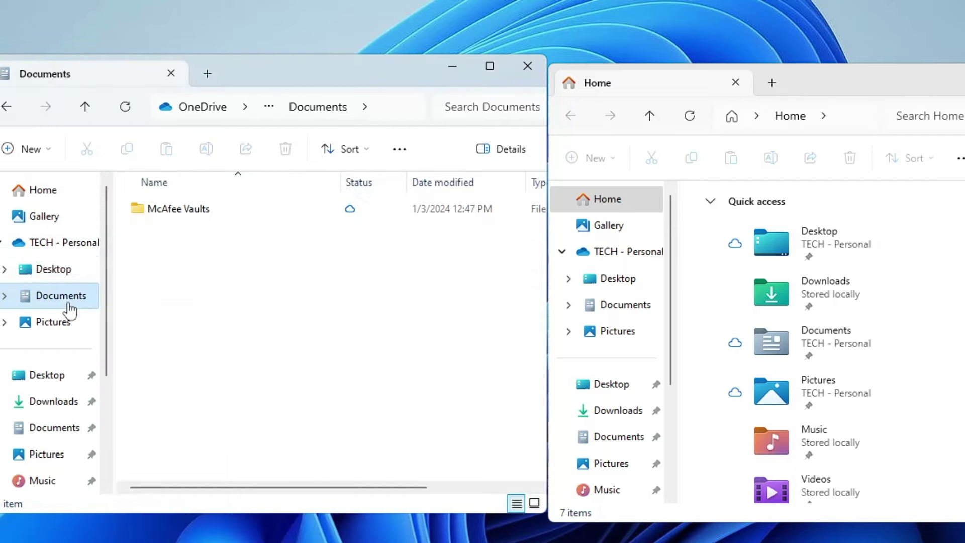
right_click(197, 262)
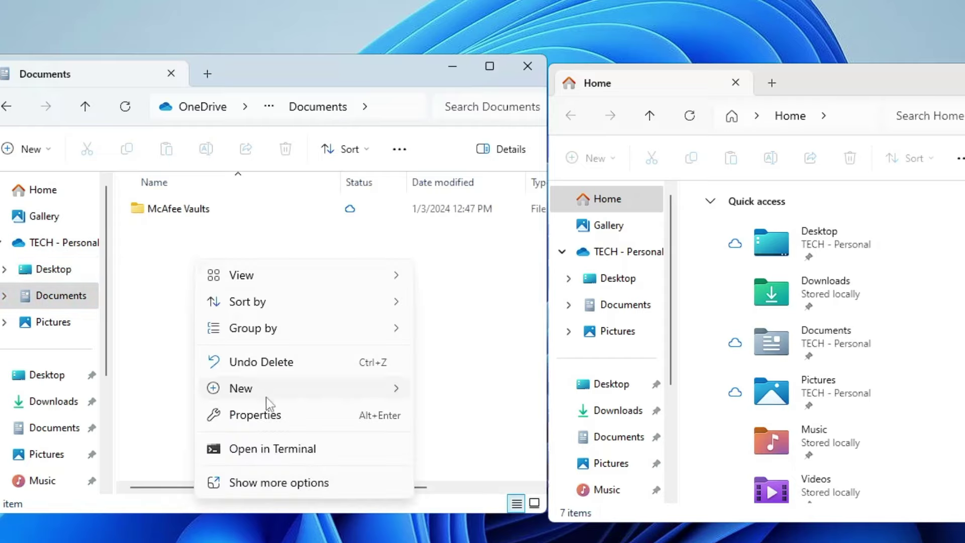
mouse_move(366, 401)
click(466, 395)
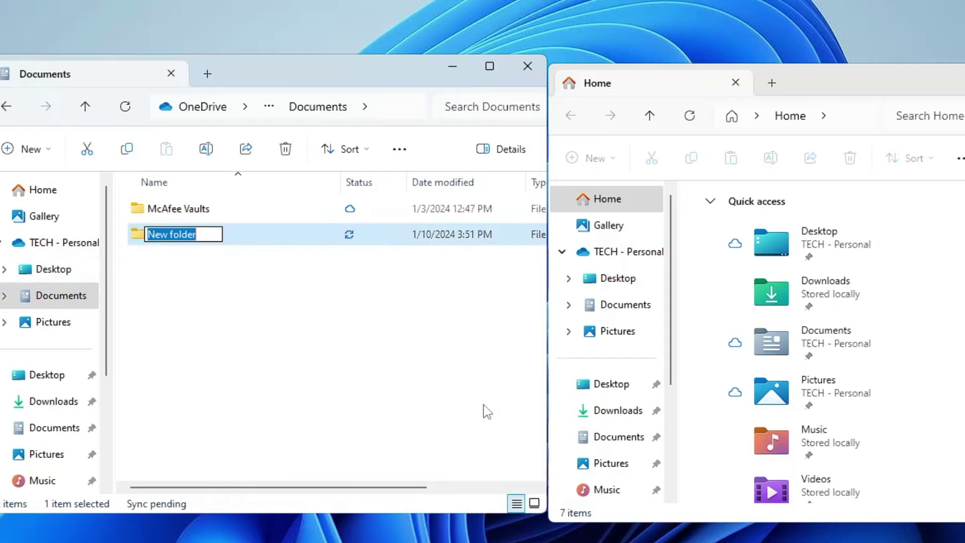
text(Test )
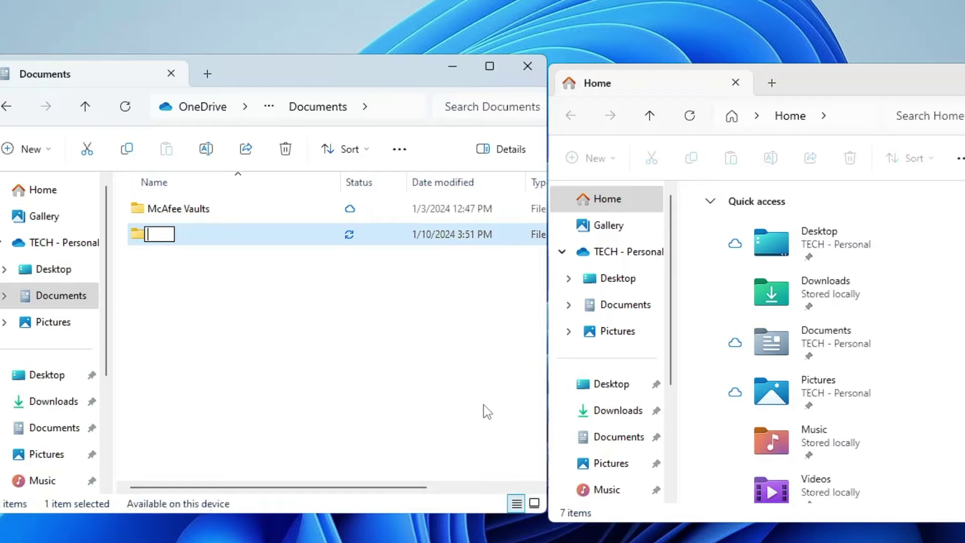
text(One drive)
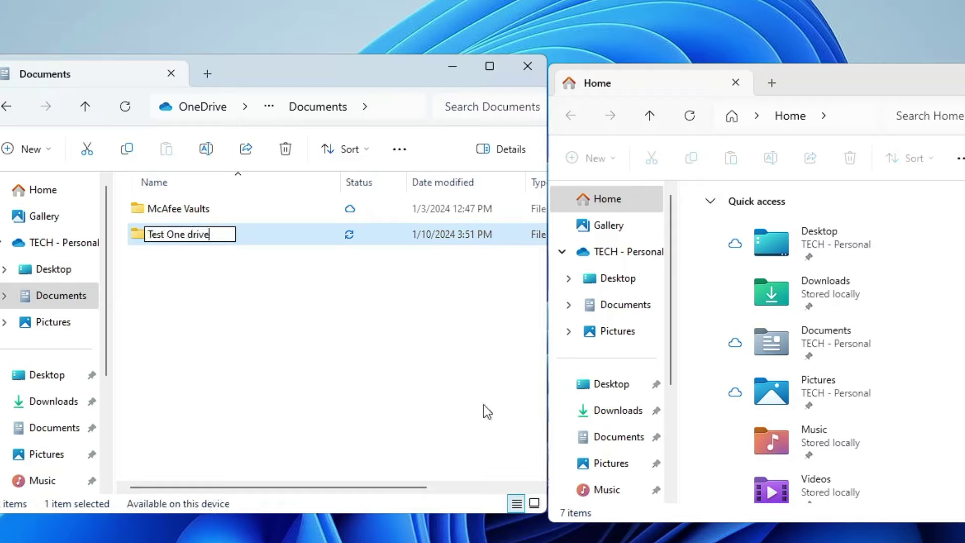
click(167, 363)
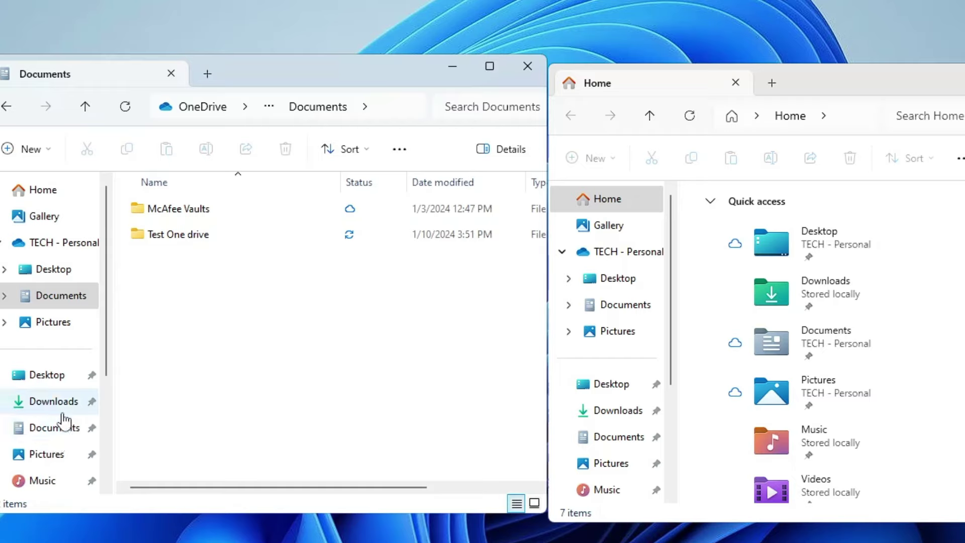
Open the local Documents folder at C:\Users\work\Documents in the first window to inspect its contents.
scroll(48, 416, down, 3)
click(49, 424)
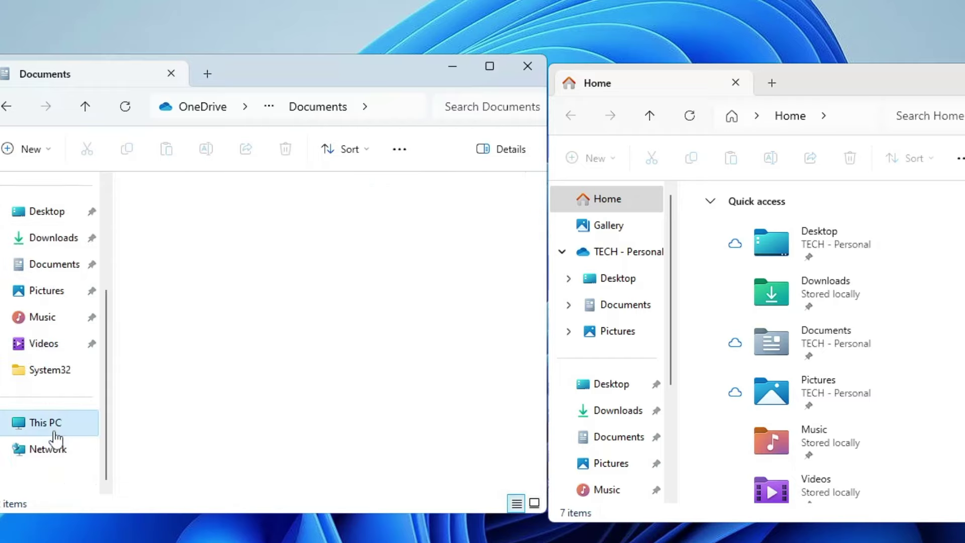
double_click(222, 226)
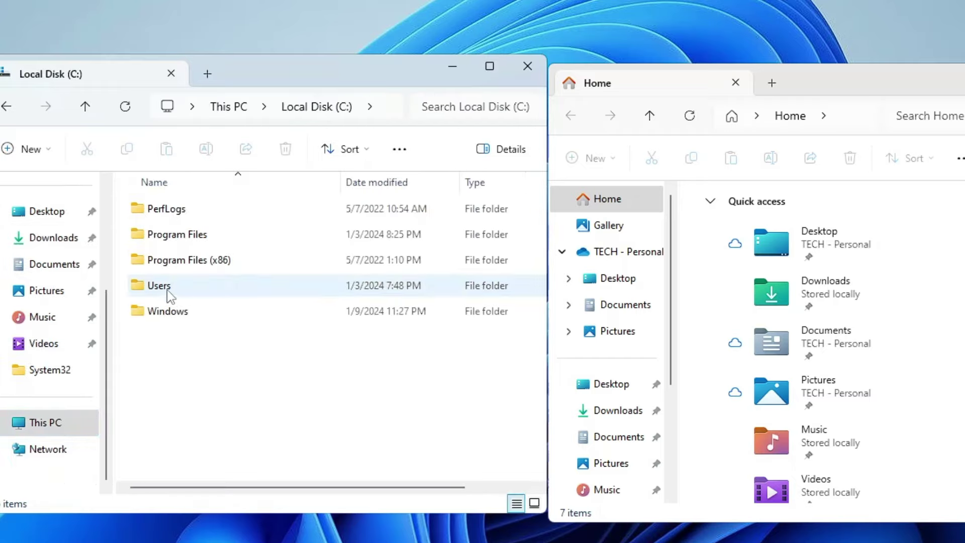
double_click(166, 288)
double_click(181, 234)
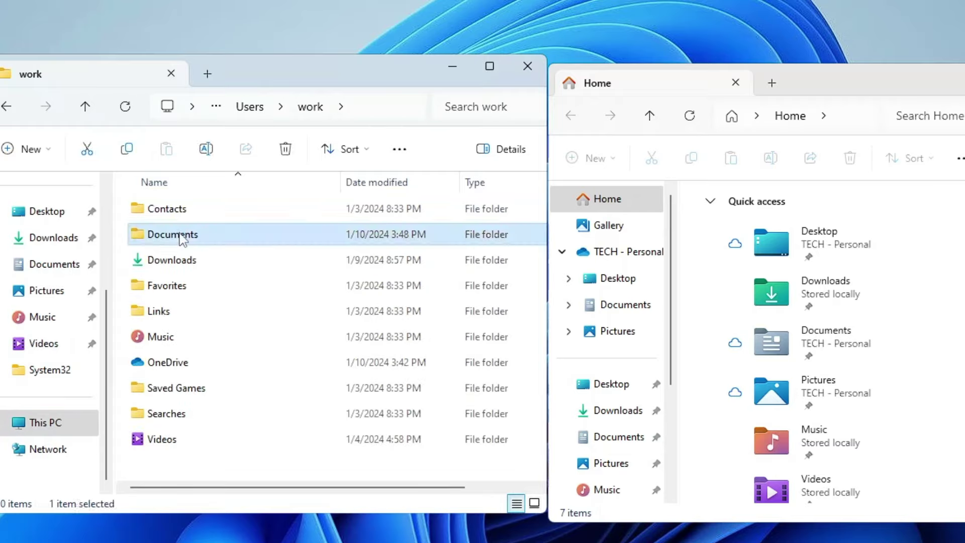
double_click(185, 236)
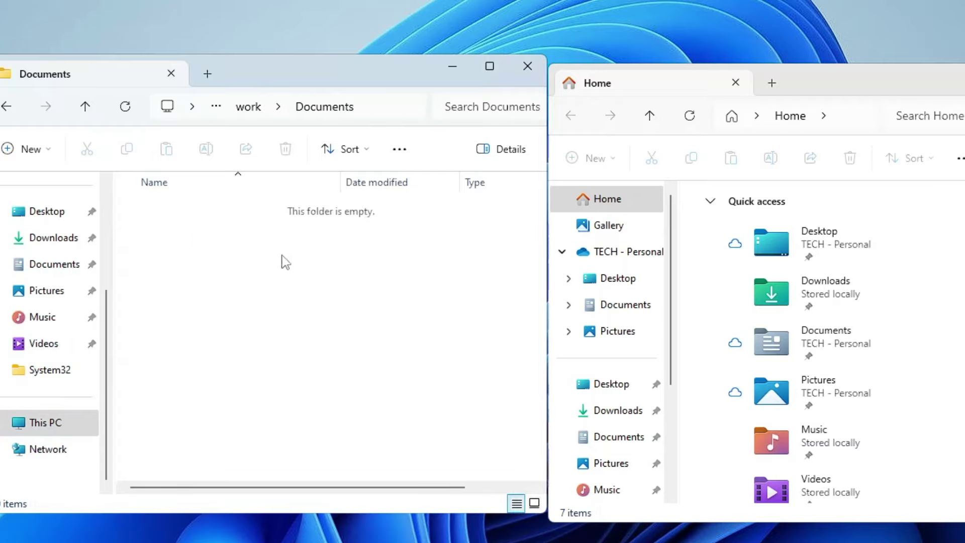
Return the first window to the OneDrive Documents folder.
click(10, 111)
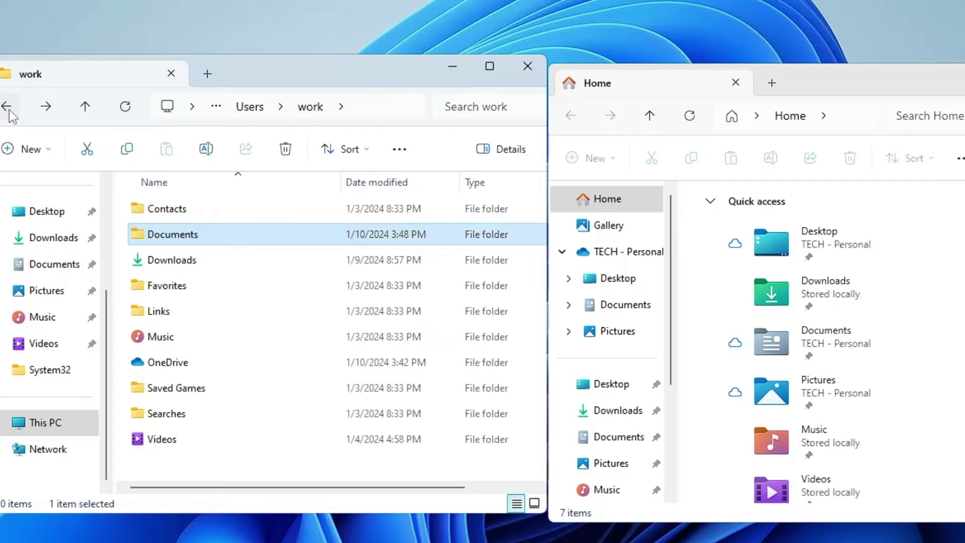
click(10, 113)
click(9, 111)
click(9, 112)
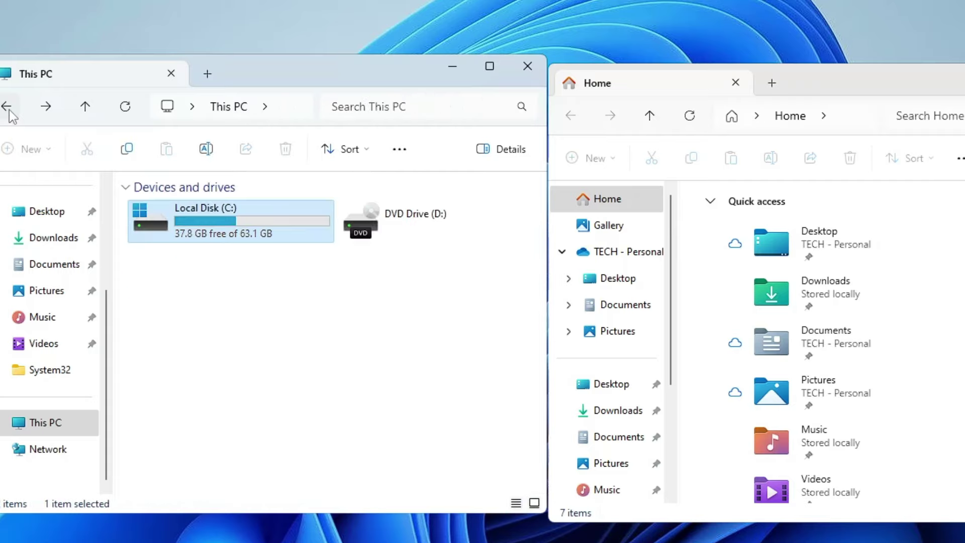
click(9, 112)
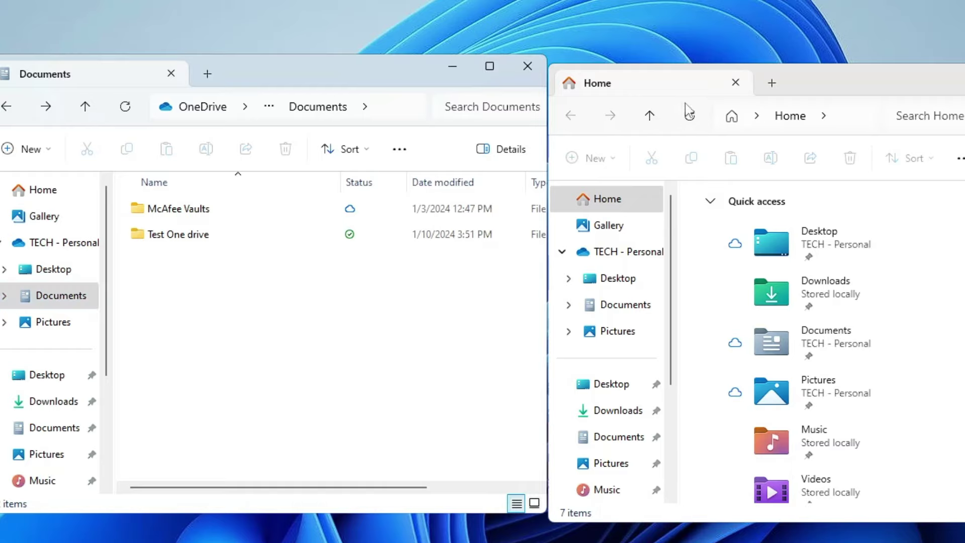
Open C:\Users\work\Documents in the second File Explorer window and place it beside the OneDrive Documents window.
drag(801, 75, 815, 22)
scroll(639, 302, down, 3)
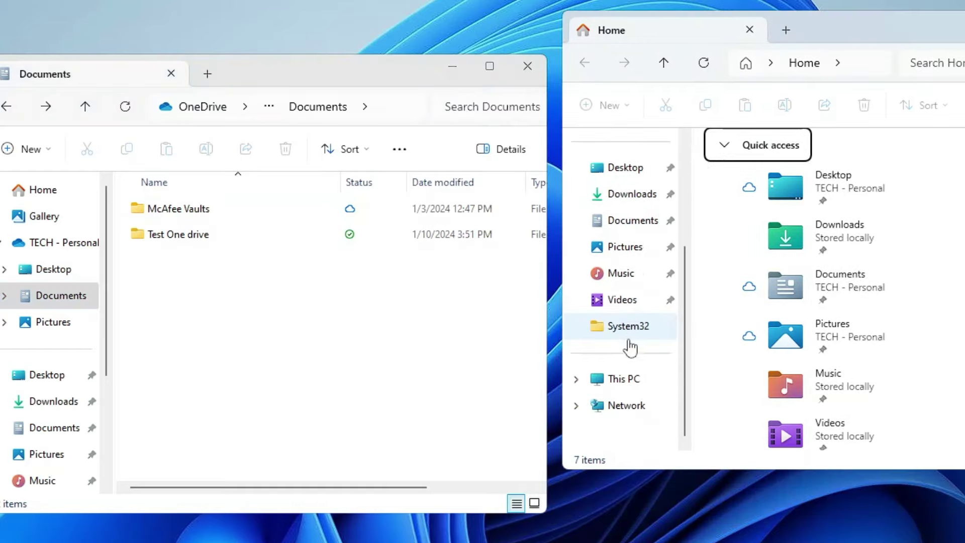
click(629, 378)
double_click(772, 181)
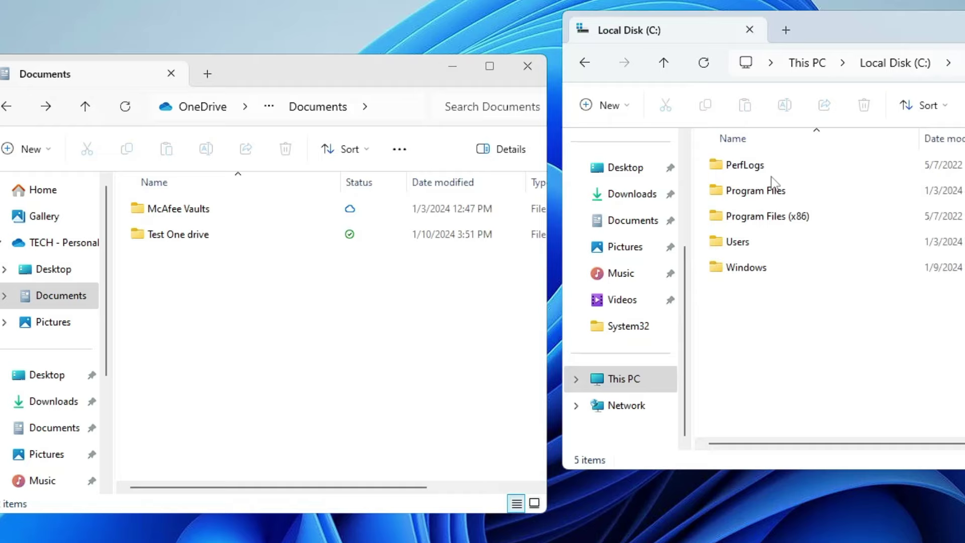
double_click(746, 249)
double_click(750, 194)
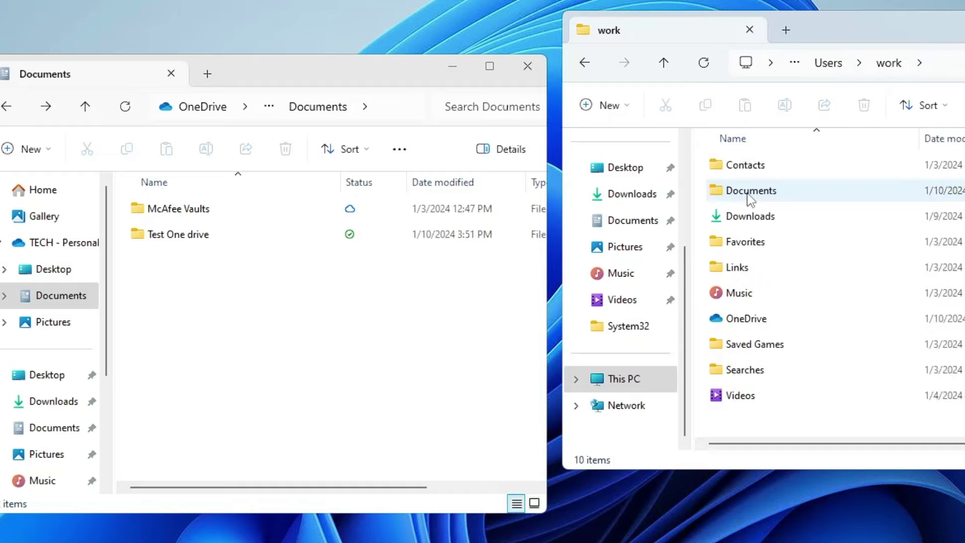
click(757, 196)
double_click(757, 196)
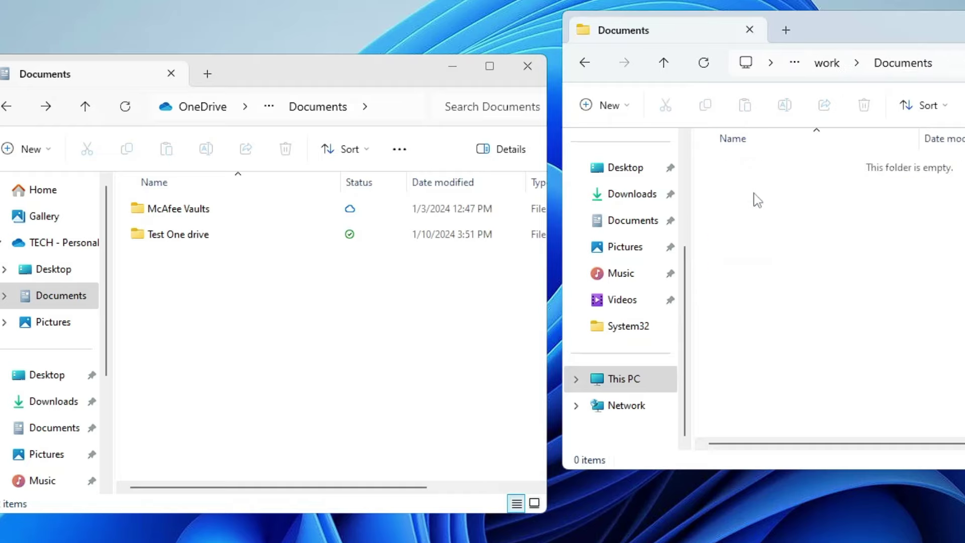
drag(821, 25, 793, 66)
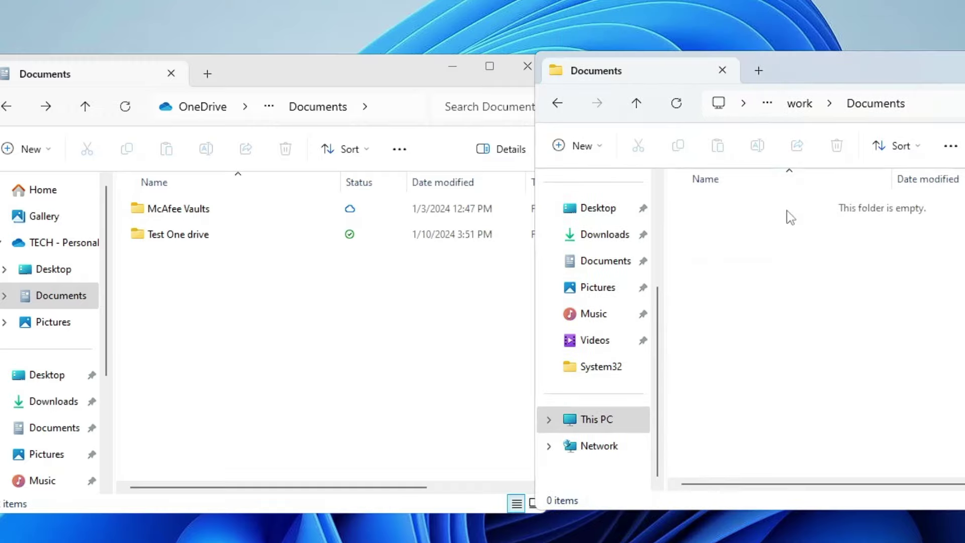
Create a folder named "Test Local Drive" in the local Documents folder under the work user profile.
click(239, 237)
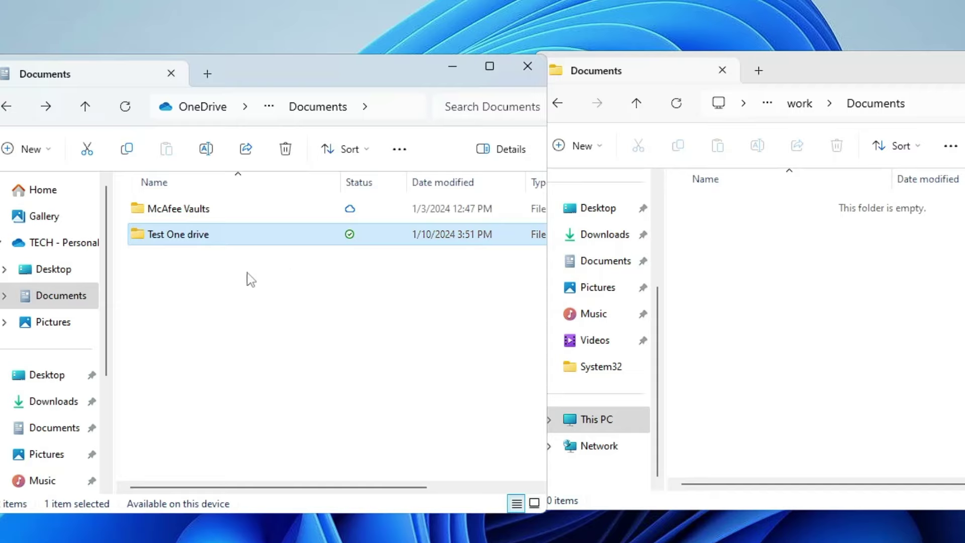
mouse_move(814, 272)
mouse_down()
mouse_move(831, 280)
mouse_move(812, 261)
mouse_up()
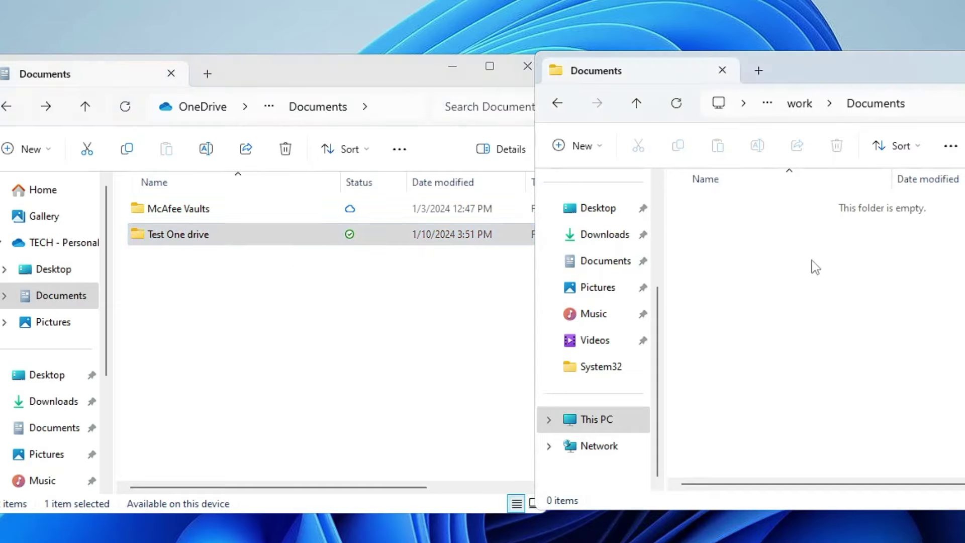
right_click(812, 260)
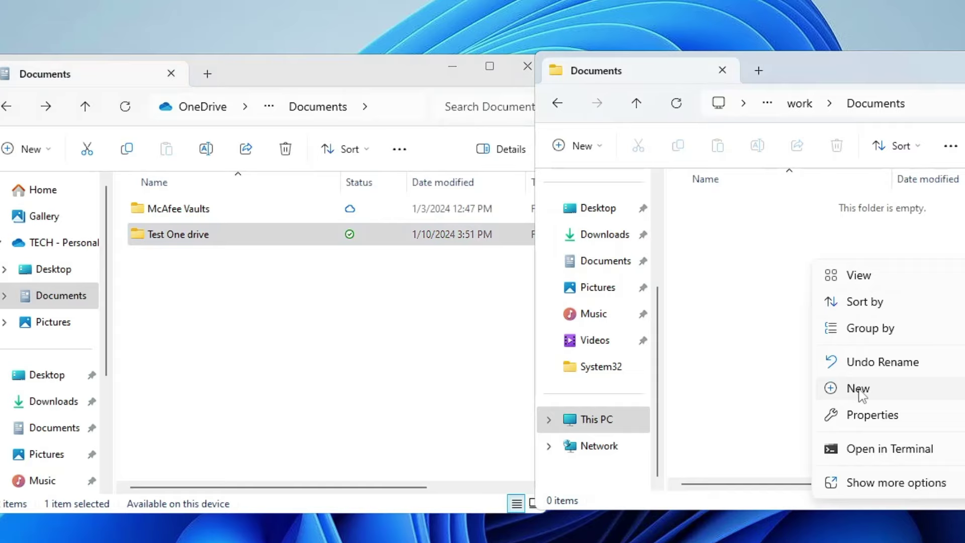
key(ctrl+shift+n)
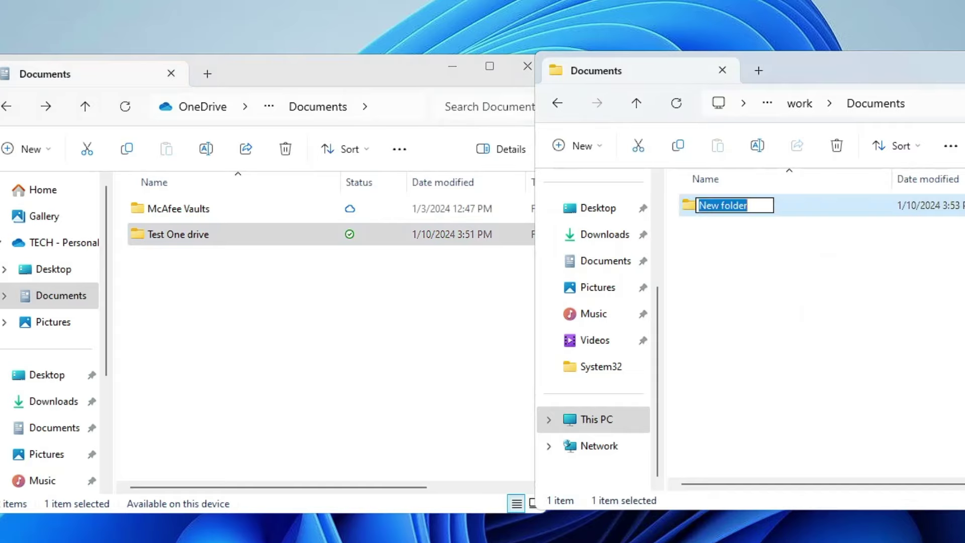
text(Test O)
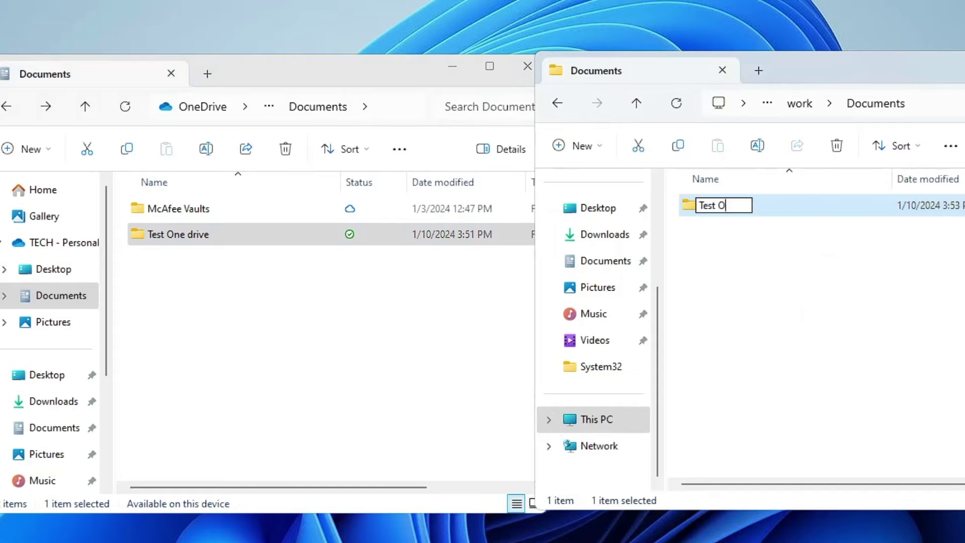
key(BackSpace)
text(Local )
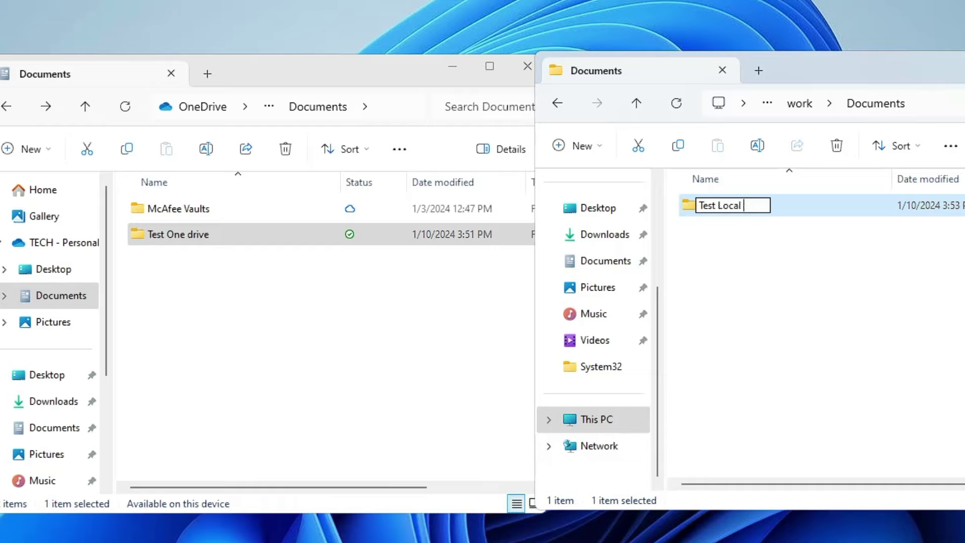
text(Drive)
click(355, 355)
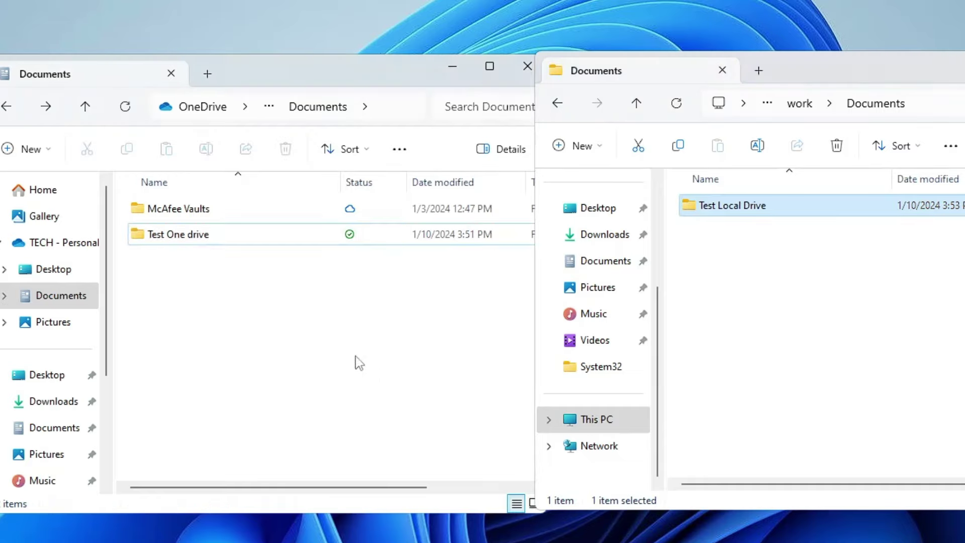
Open C:\Users\work\Documents in the File Explorer window showing the OneDrive Documents folder to check its contents.
scroll(49, 438, down, 3)
click(54, 427)
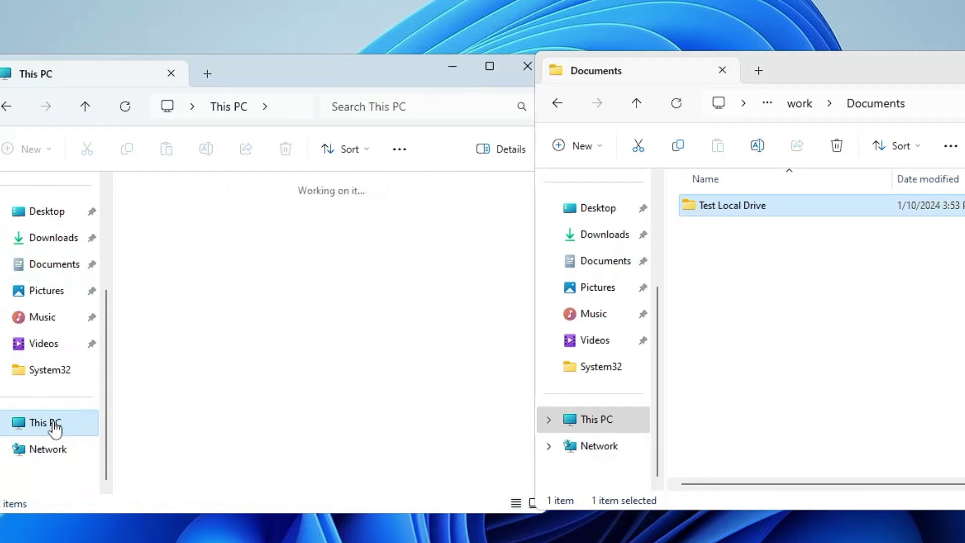
double_click(212, 225)
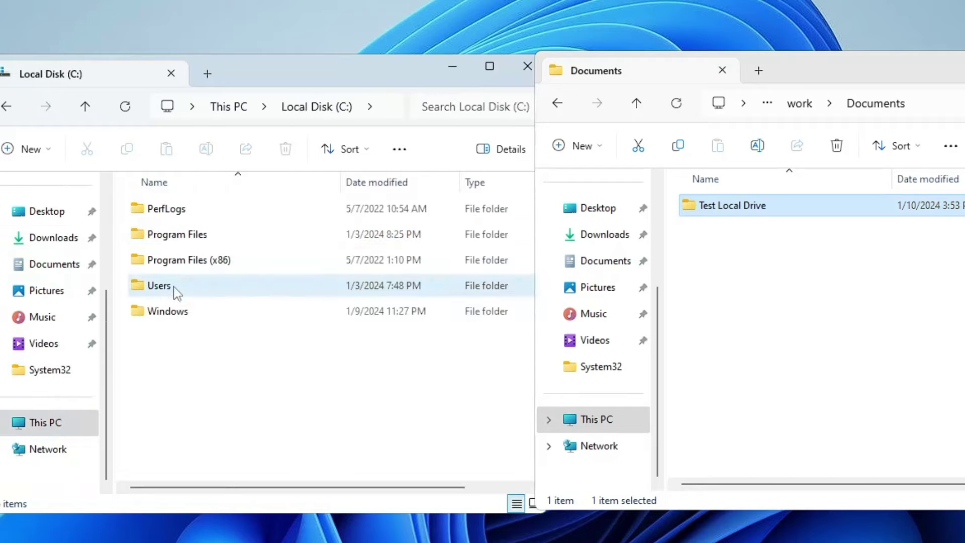
double_click(160, 285)
double_click(176, 234)
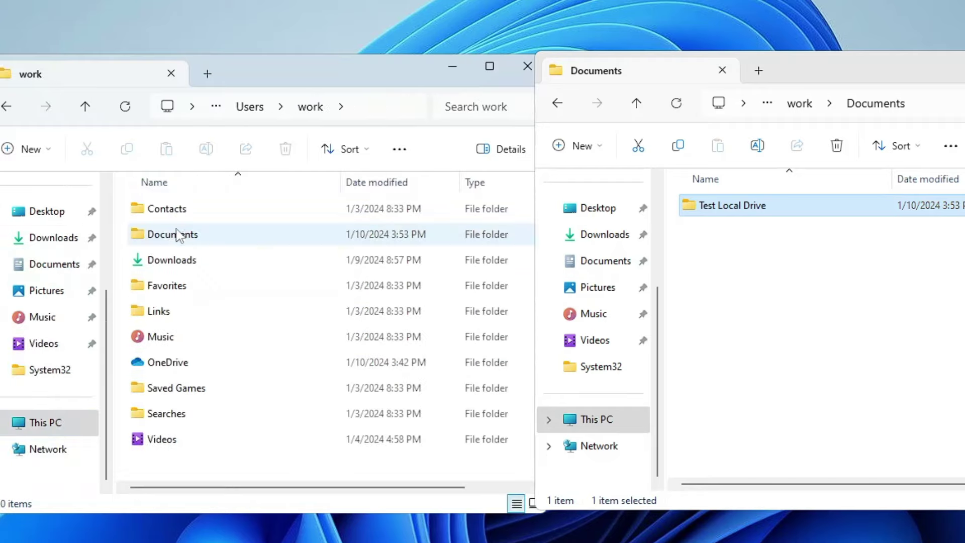
double_click(177, 234)
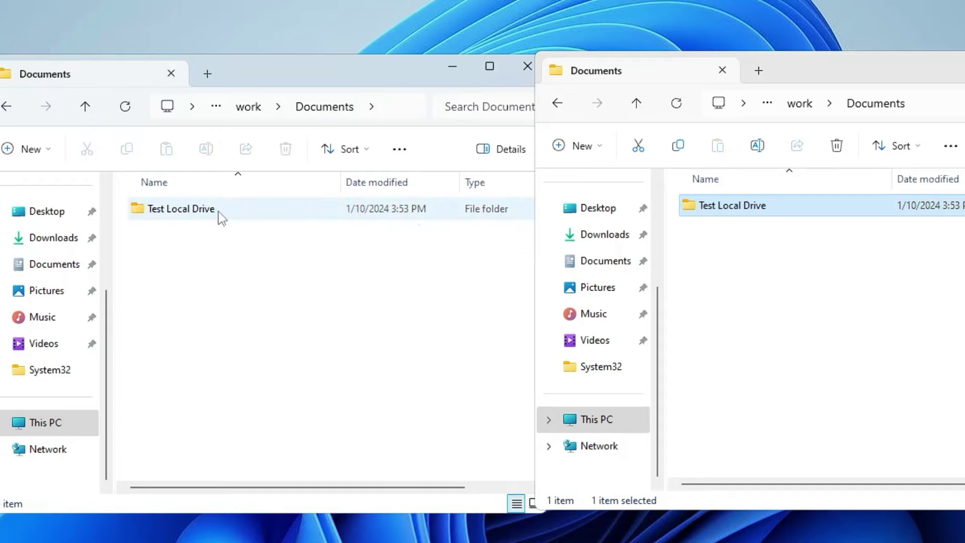
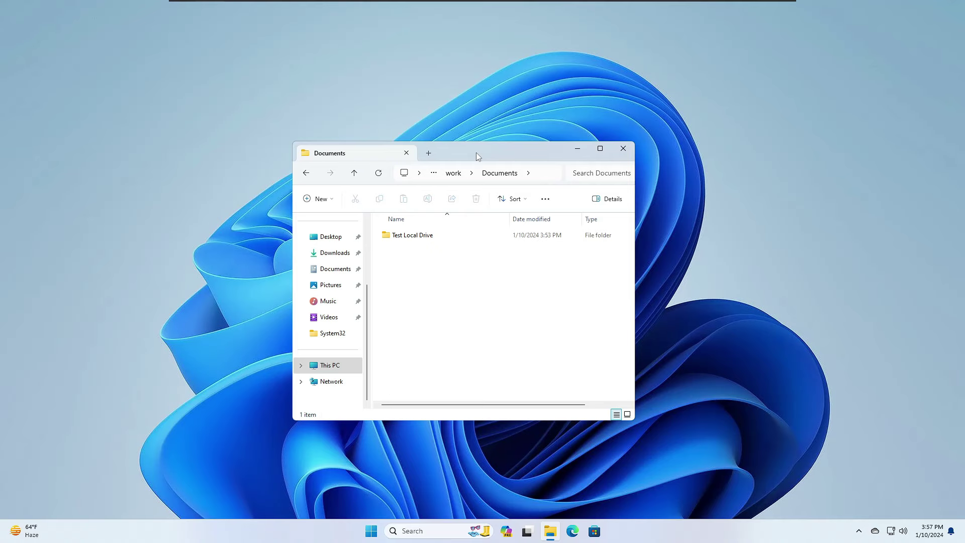
Close the File Explorer window and open the PC folder backup management in OneDrive's sync and backup settings.
click(624, 149)
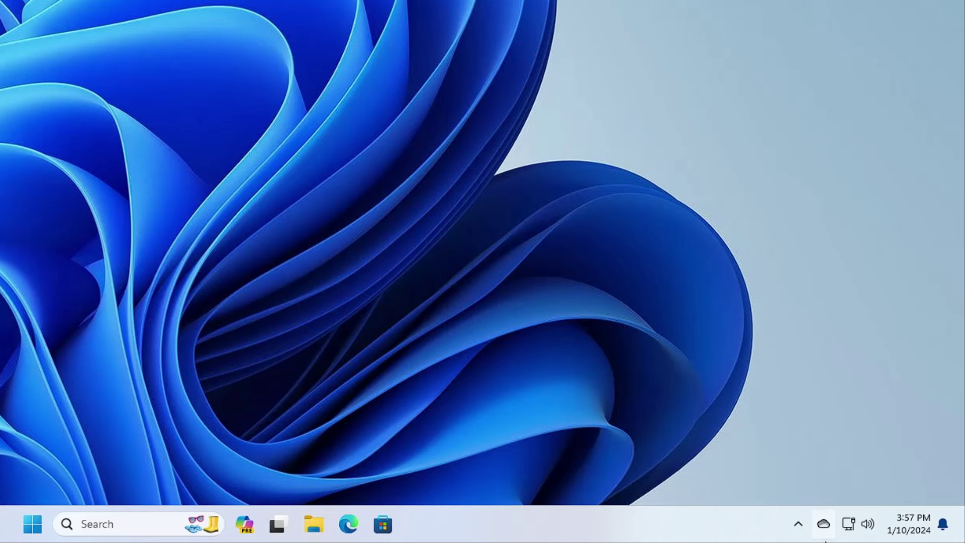
mouse_move(828, 530)
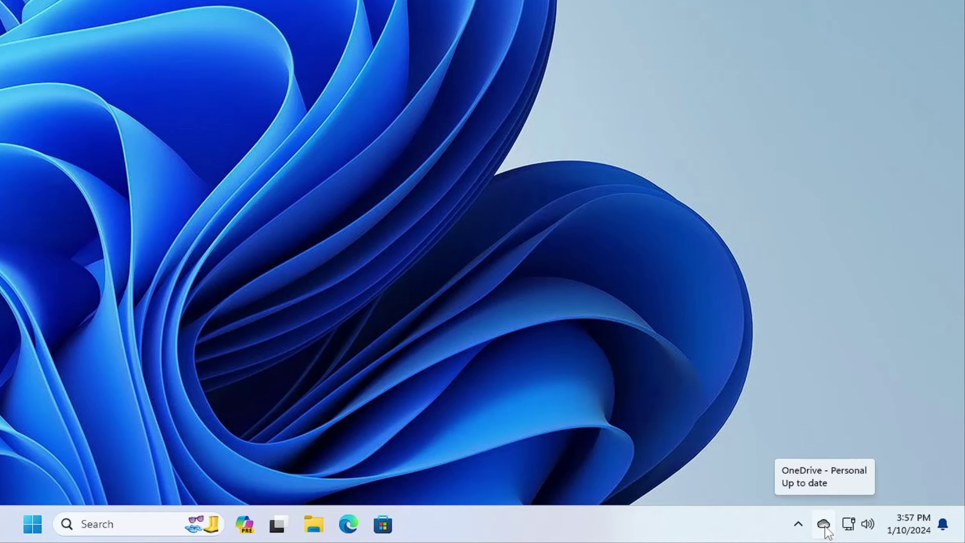
click(824, 524)
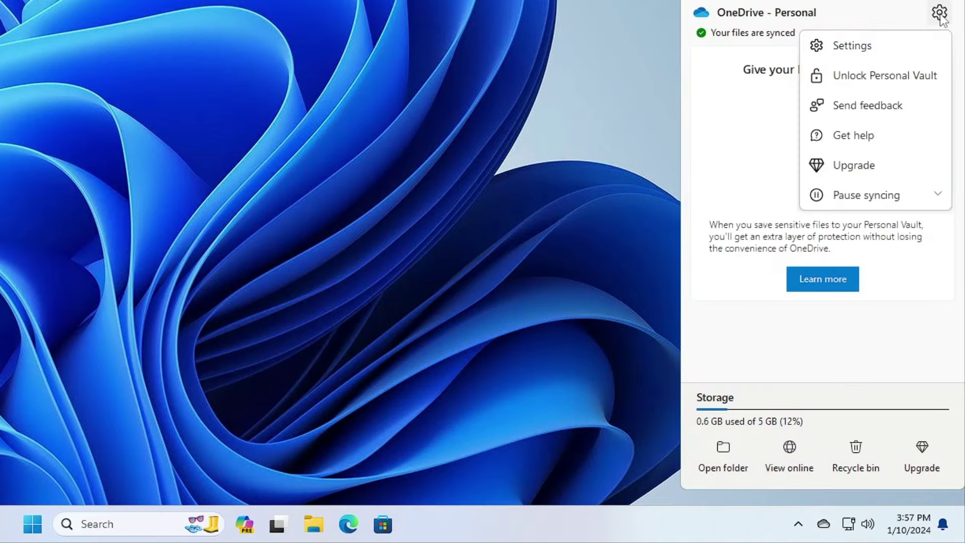
click(877, 49)
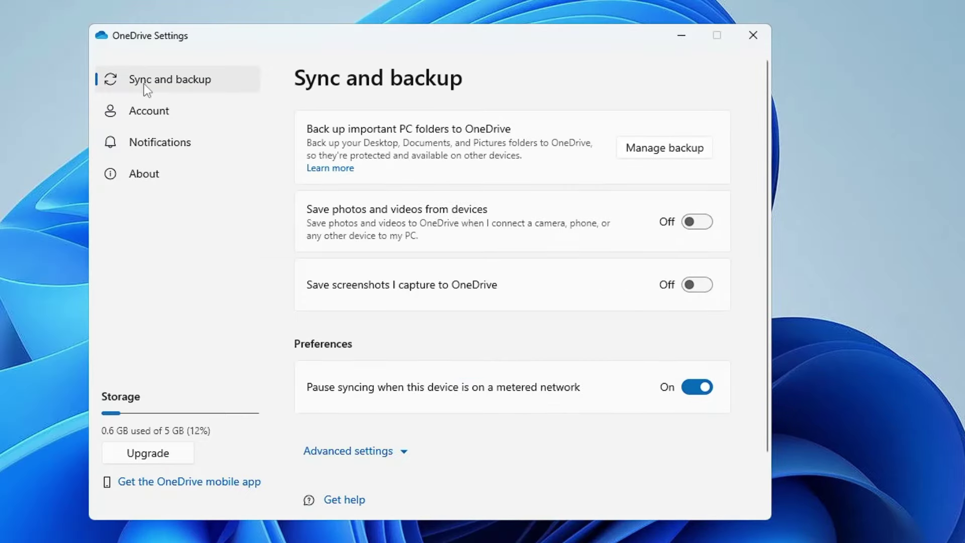
click(672, 149)
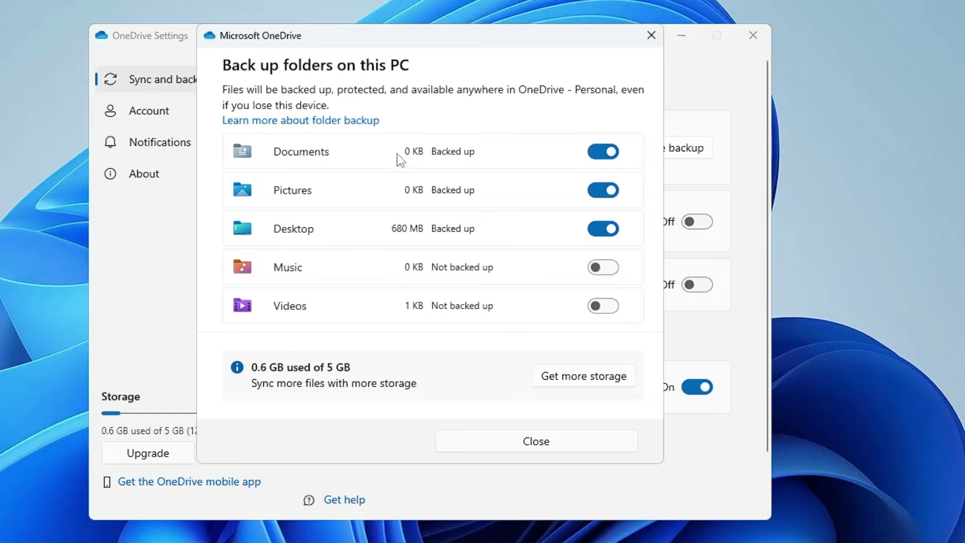
Stop the OneDrive backup of the Documents, Pictures and Desktop folders and close the backup dialog.
click(612, 151)
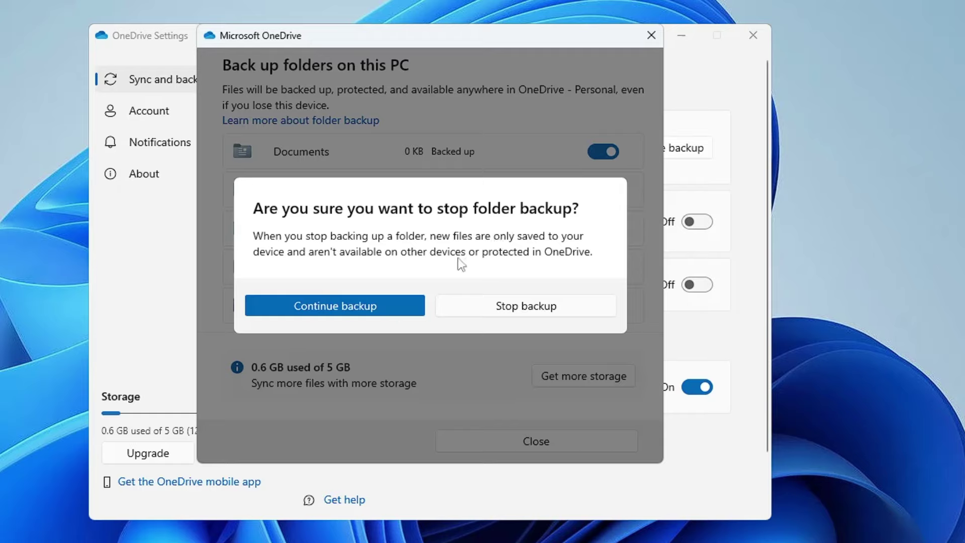
click(496, 308)
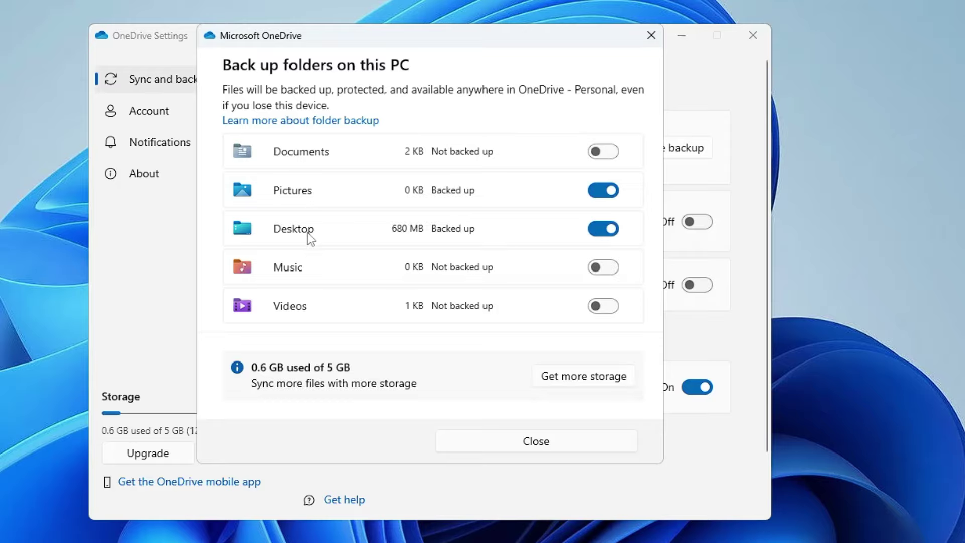
click(605, 191)
click(488, 306)
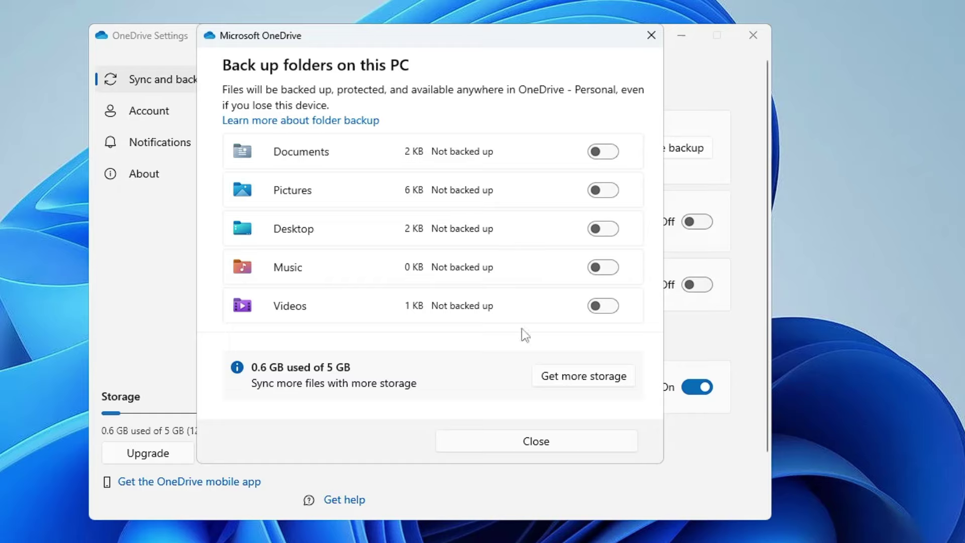
click(548, 445)
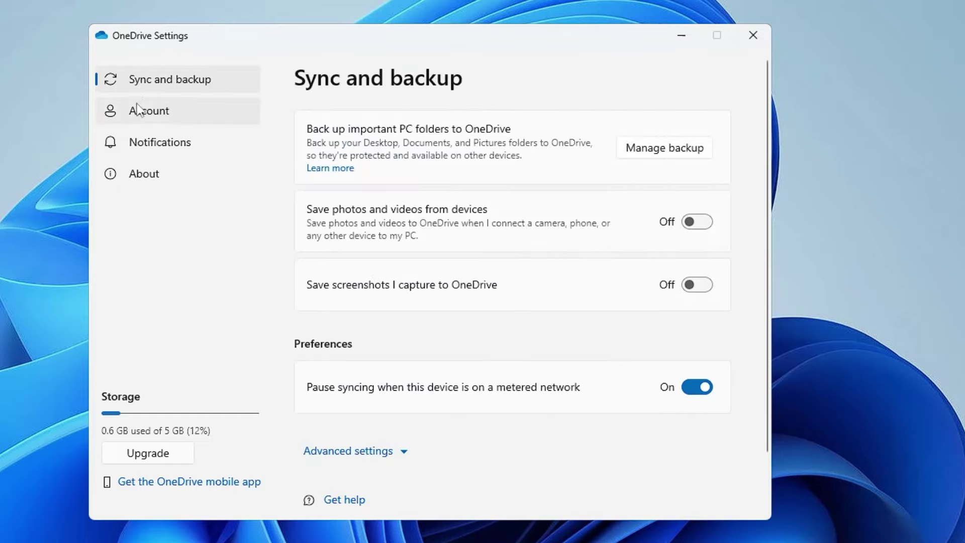
Unlink the OneDrive account from this PC and dismiss the OneDrive setup window.
click(150, 115)
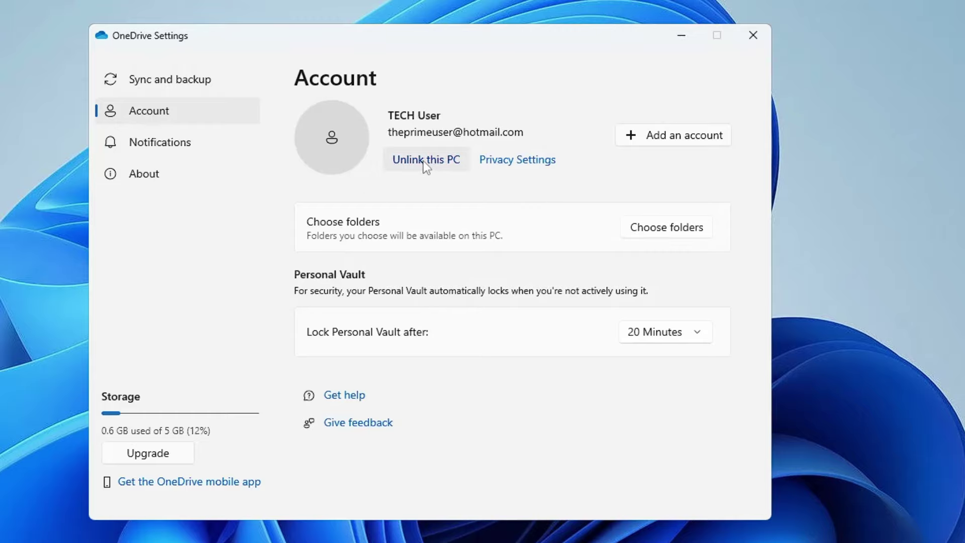
click(444, 163)
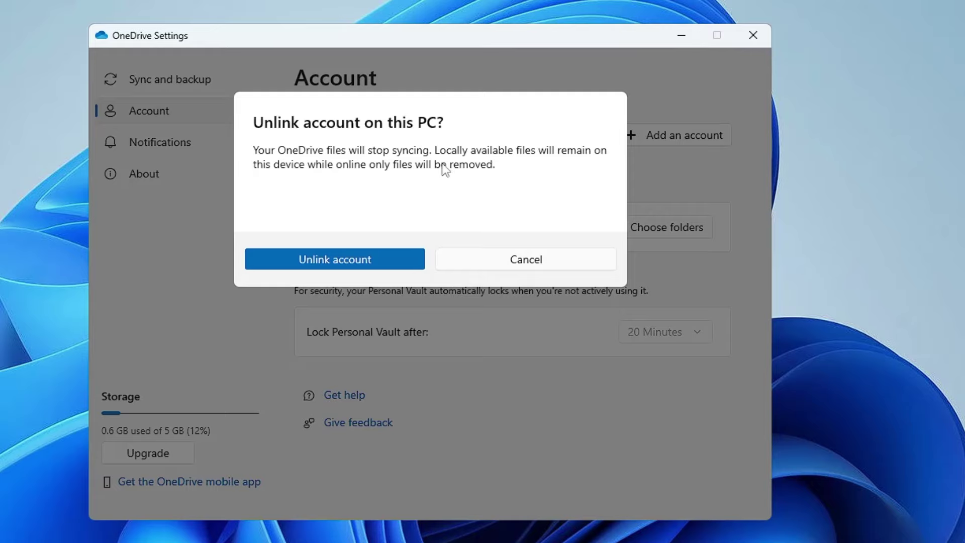
click(338, 261)
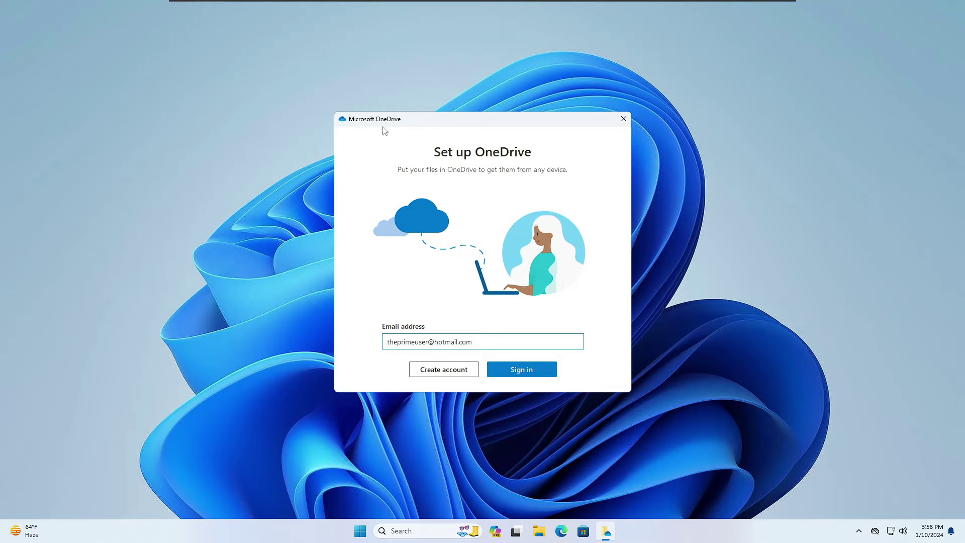
click(623, 119)
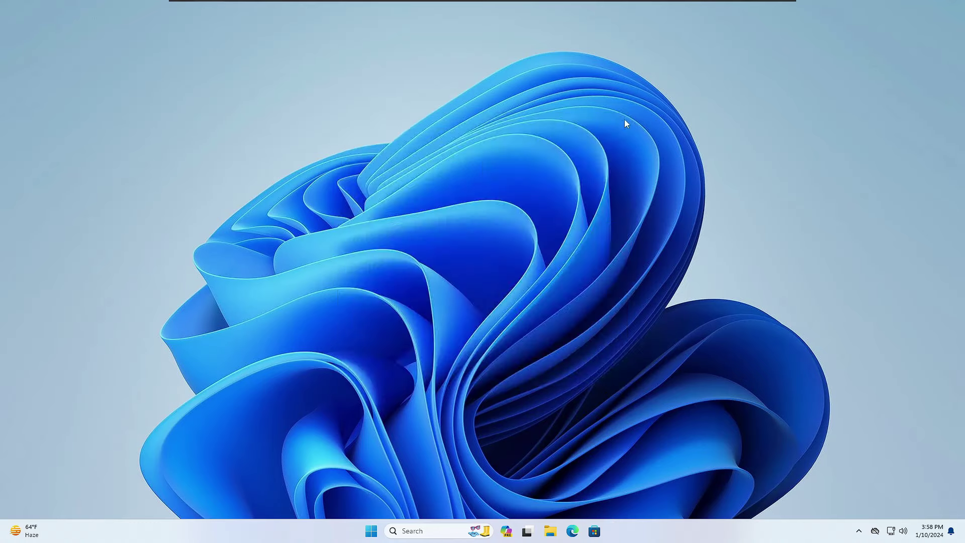
Search Windows for appwiz.cpl and open Programs and Features.
click(422, 531)
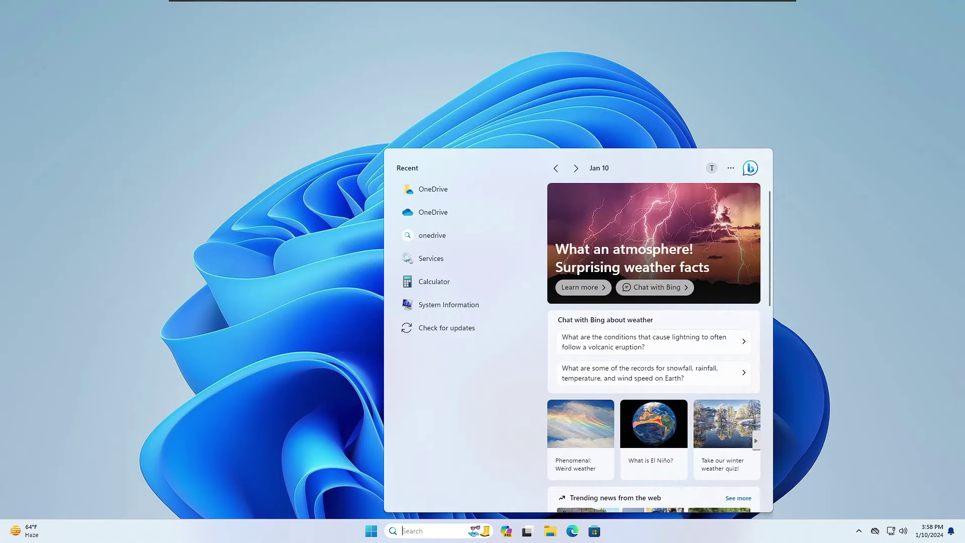
text(appw)
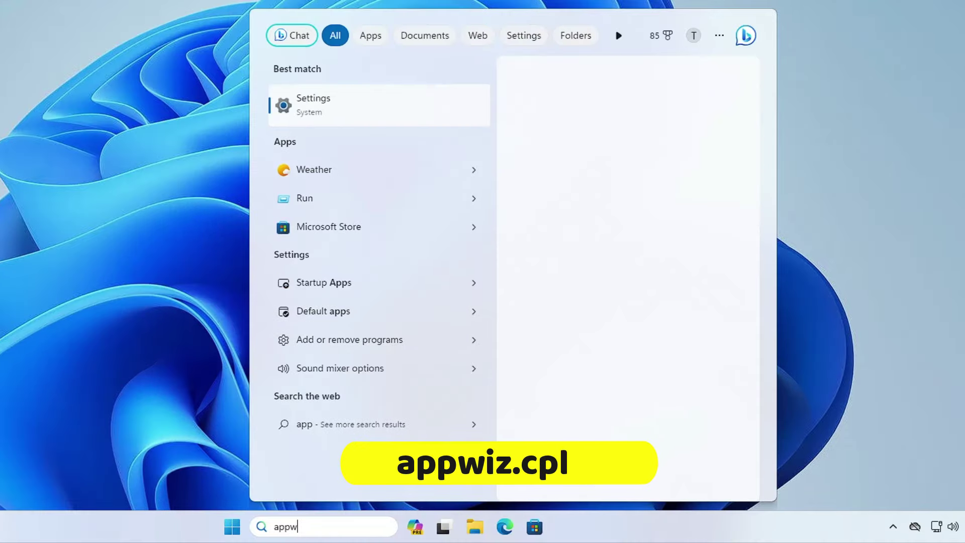
text(iz)
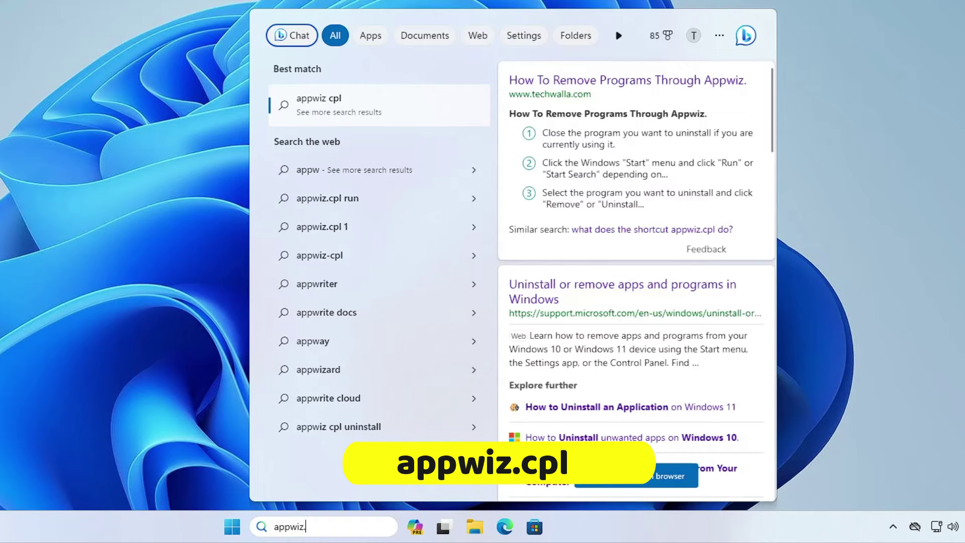
text(.cpl)
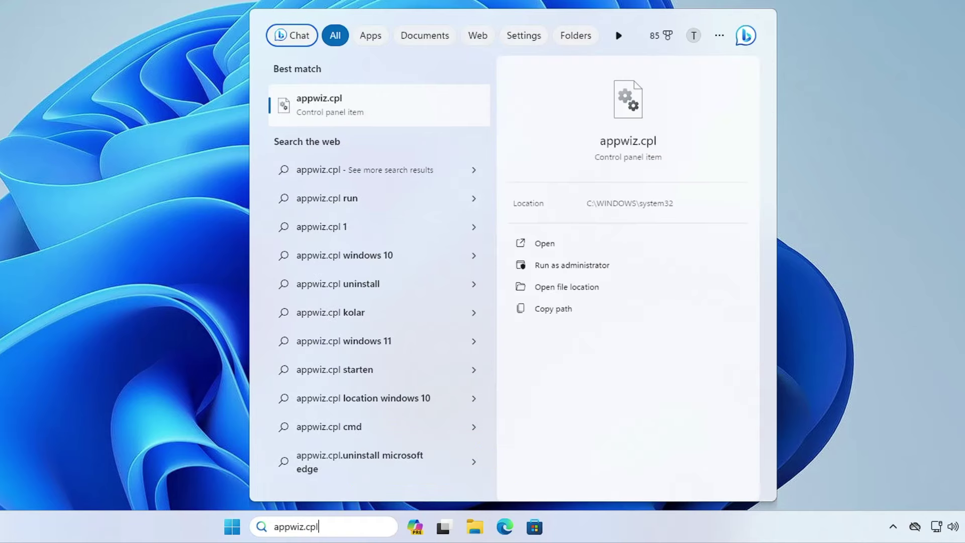
key(Return)
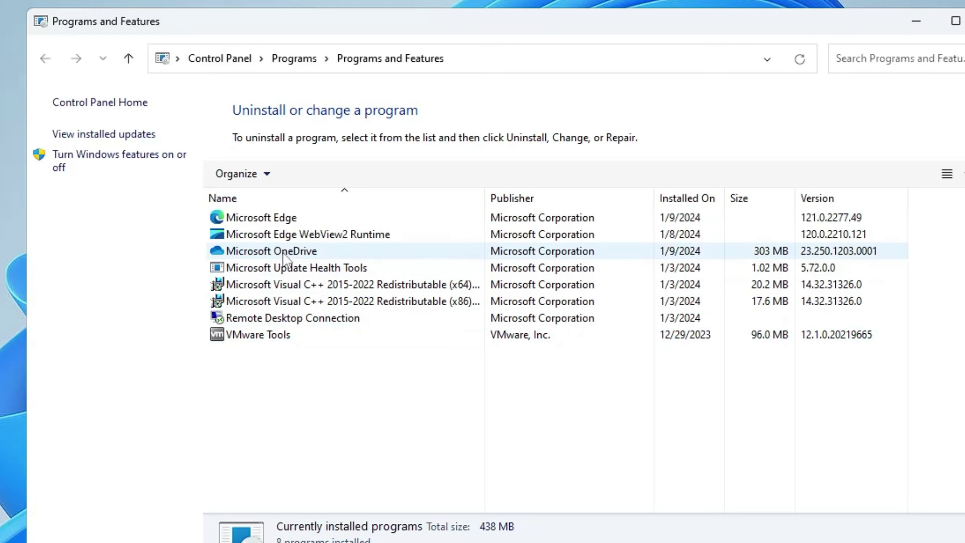
Uninstall Microsoft OneDrive from the list of installed programs.
click(285, 251)
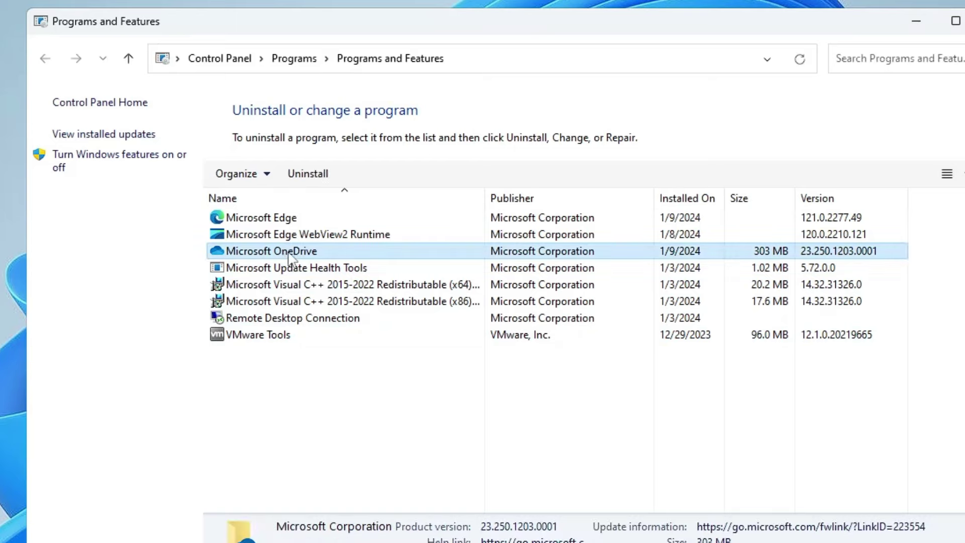
right_click(289, 252)
click(325, 265)
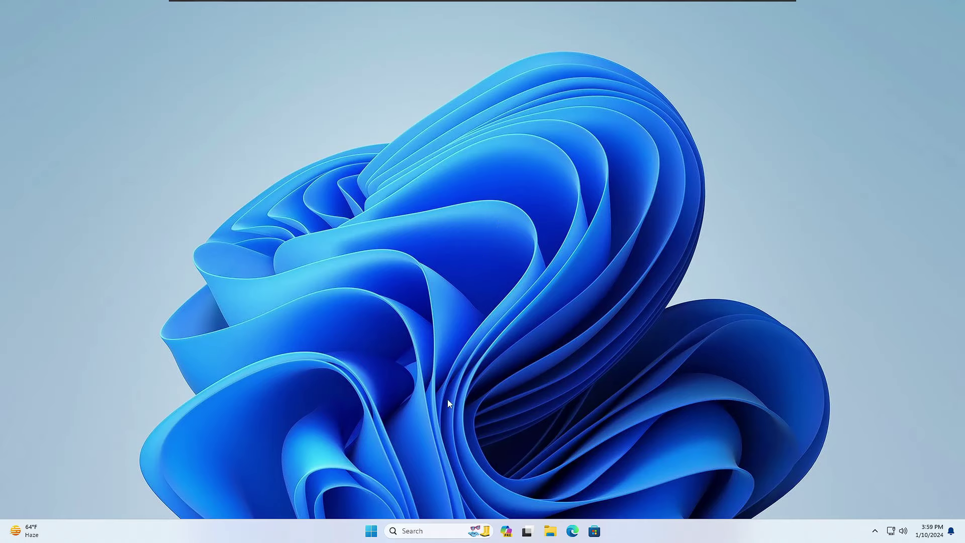
Open the startup apps list in Task Manager to check for a OneDrive entry.
right_click(372, 535)
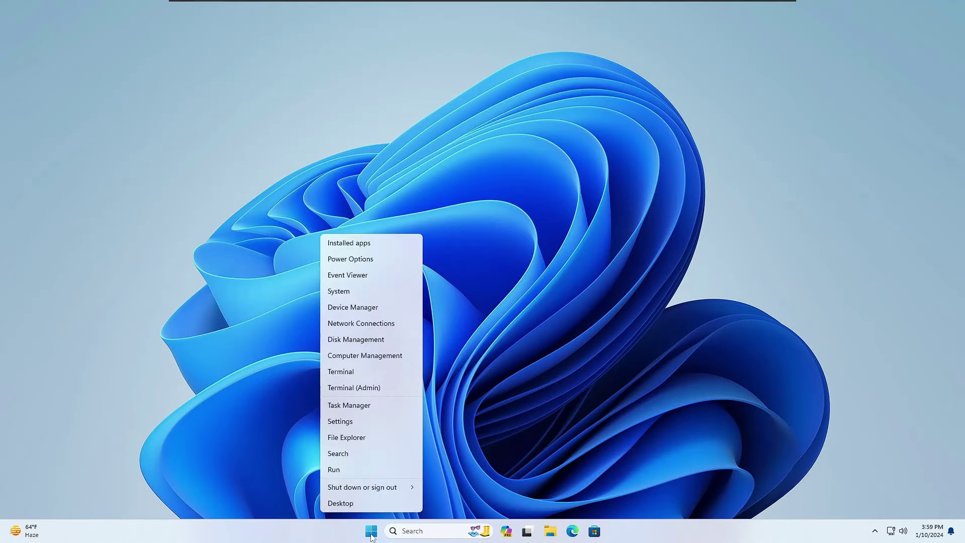
click(343, 405)
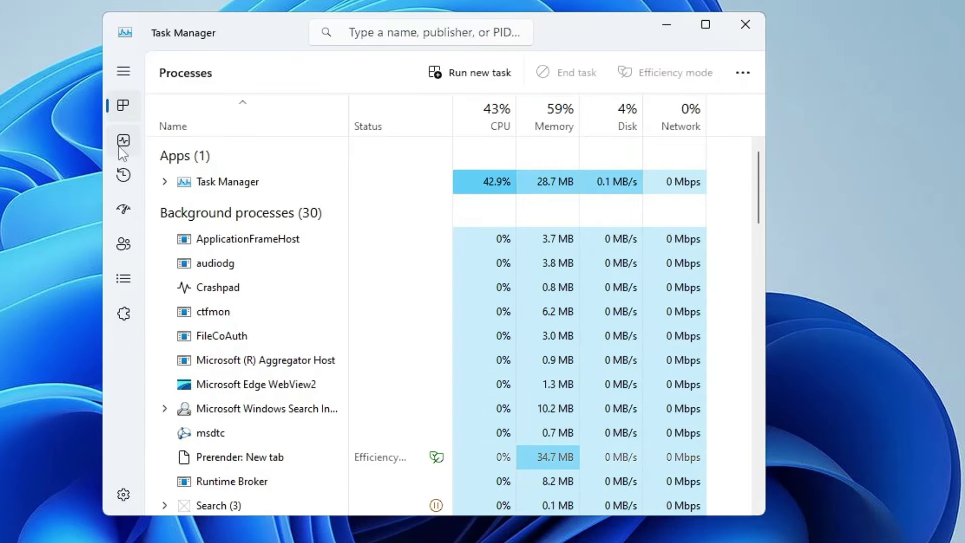
click(129, 214)
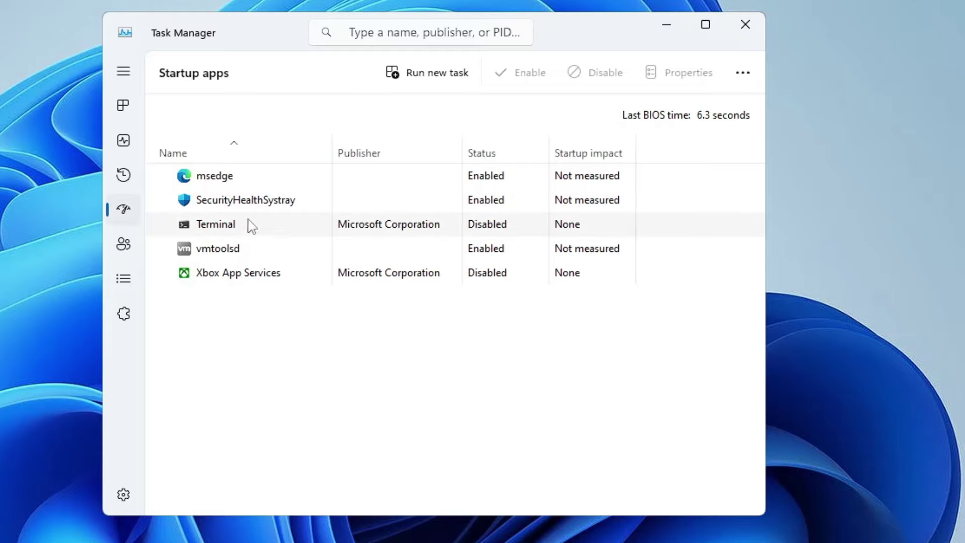
Inspect the available actions for the msedge startup app and close Task Manager.
click(225, 181)
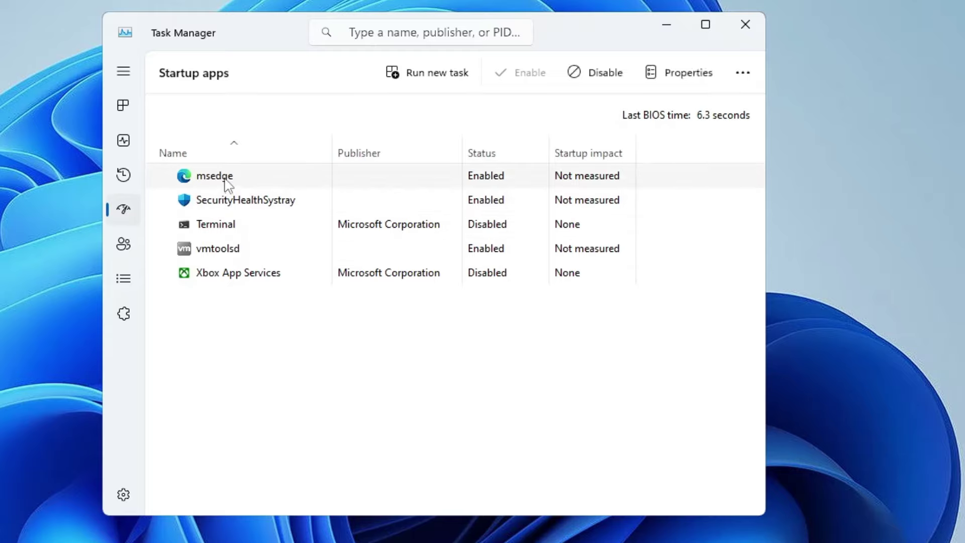
right_click(226, 182)
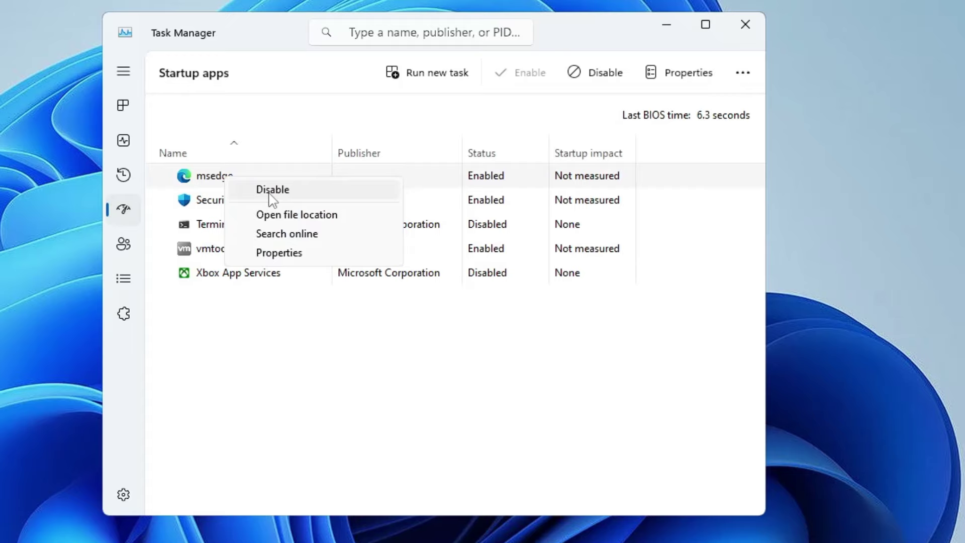
click(221, 180)
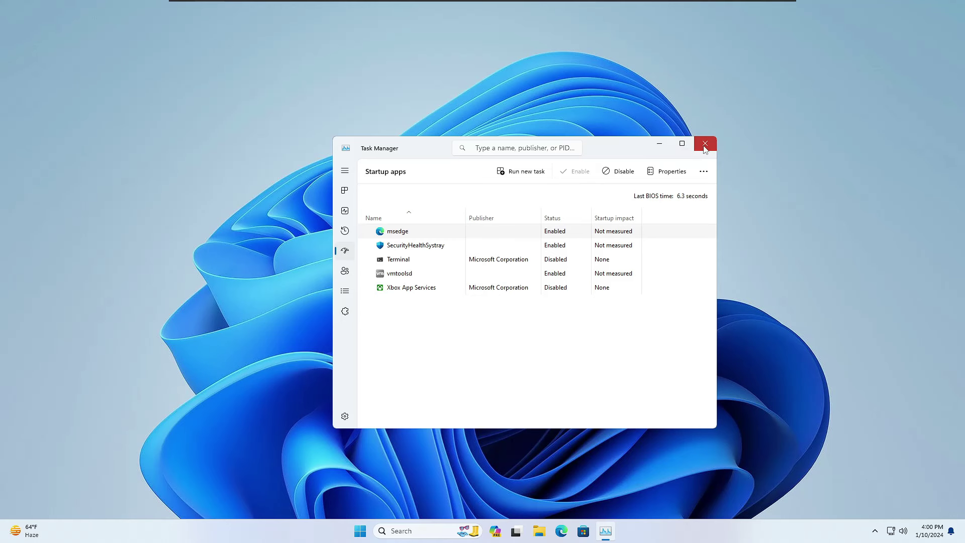
click(705, 144)
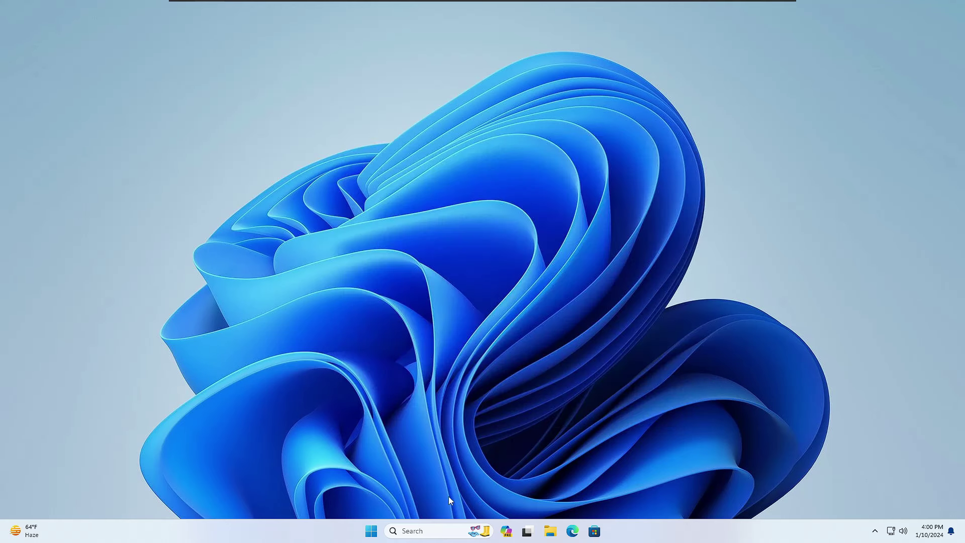
Search Windows for services and open the Services console.
click(442, 532)
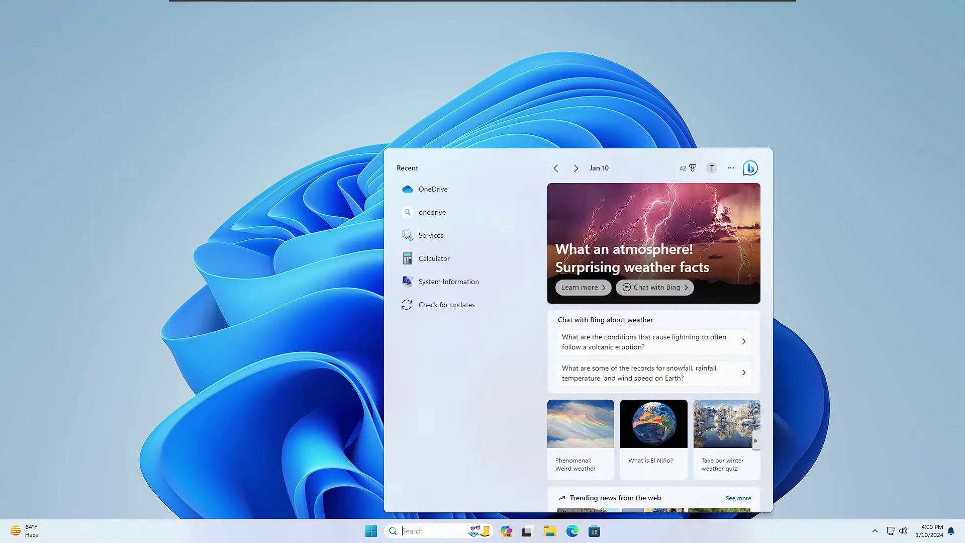
text(services)
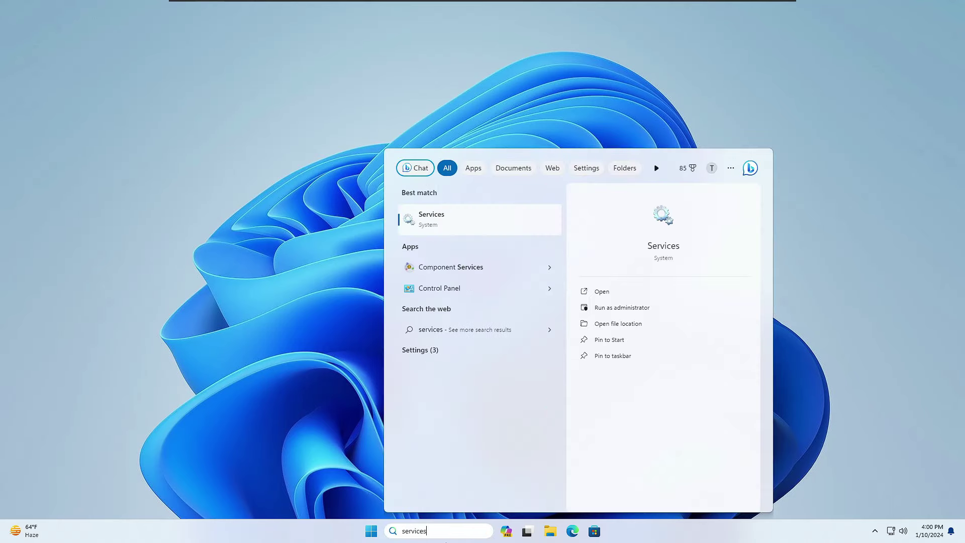
key(Return)
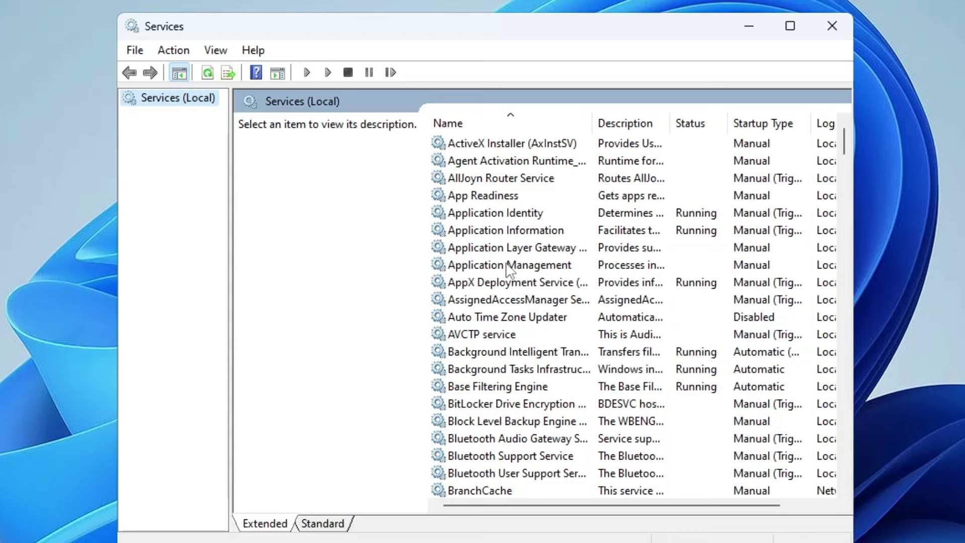
Check the services whose names start with O for a OneDrive entry.
click(506, 265)
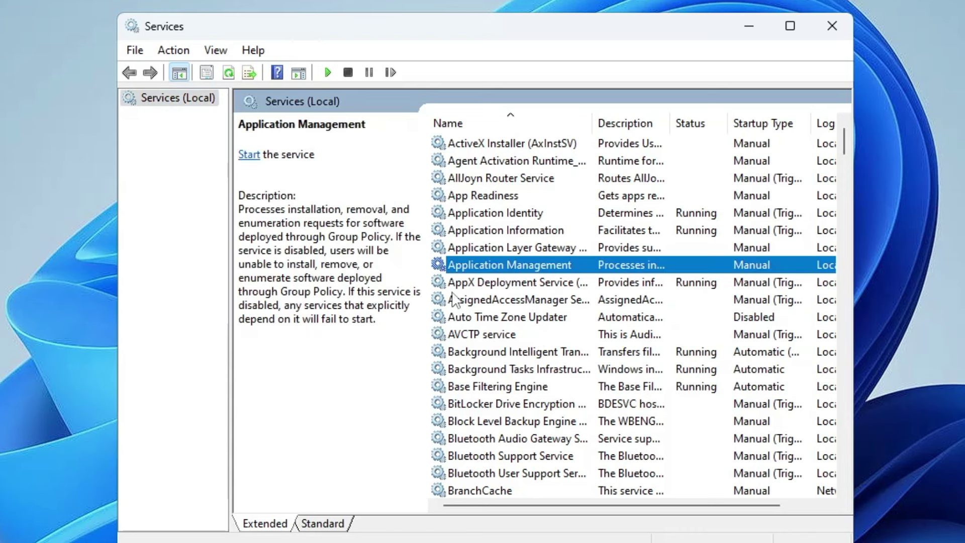
key(o)
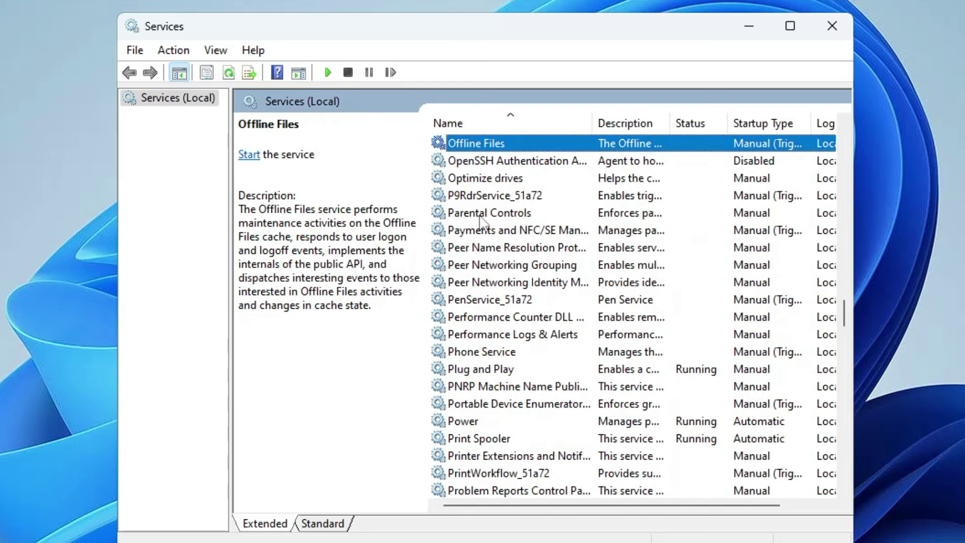
key(Down)
key(Down)
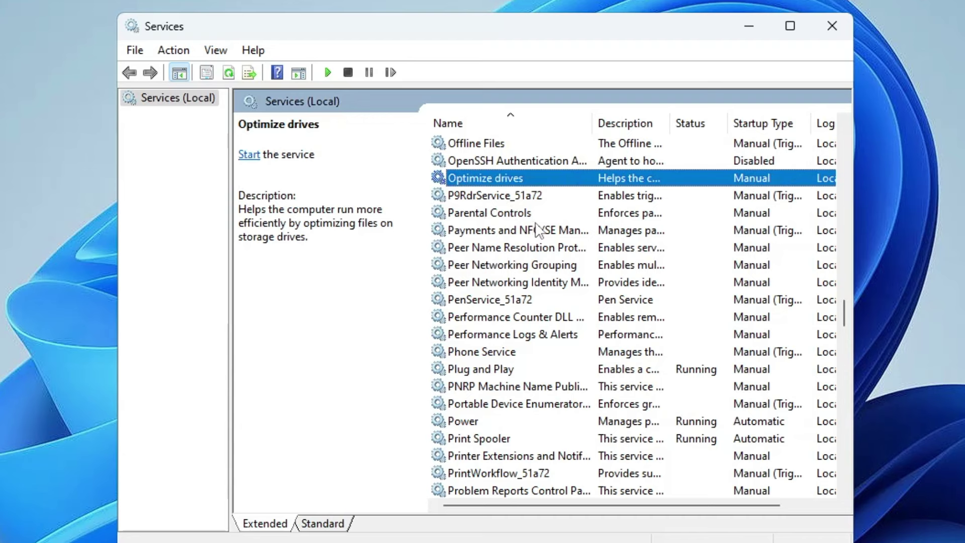
key(o)
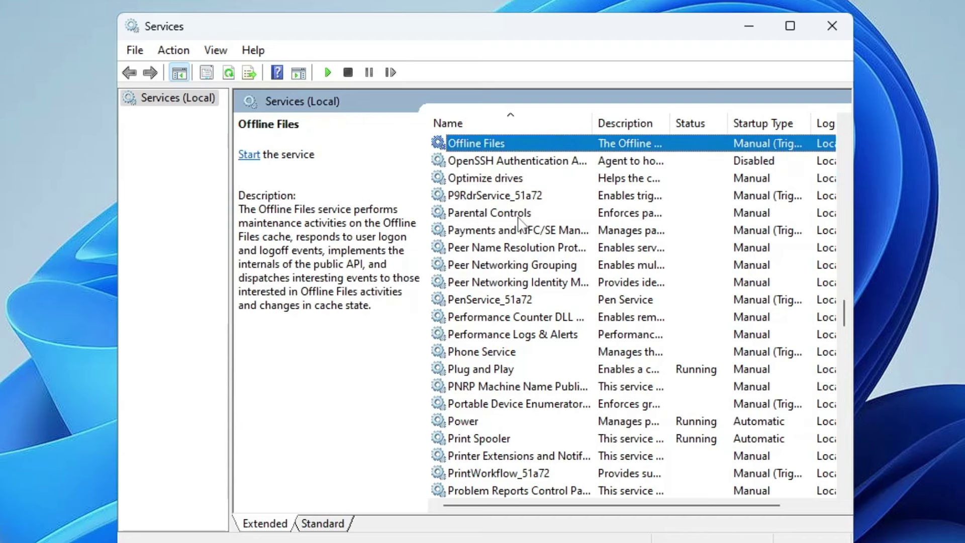
Look through the services whose names start with M for a Microsoft OneDrive entry.
key(m)
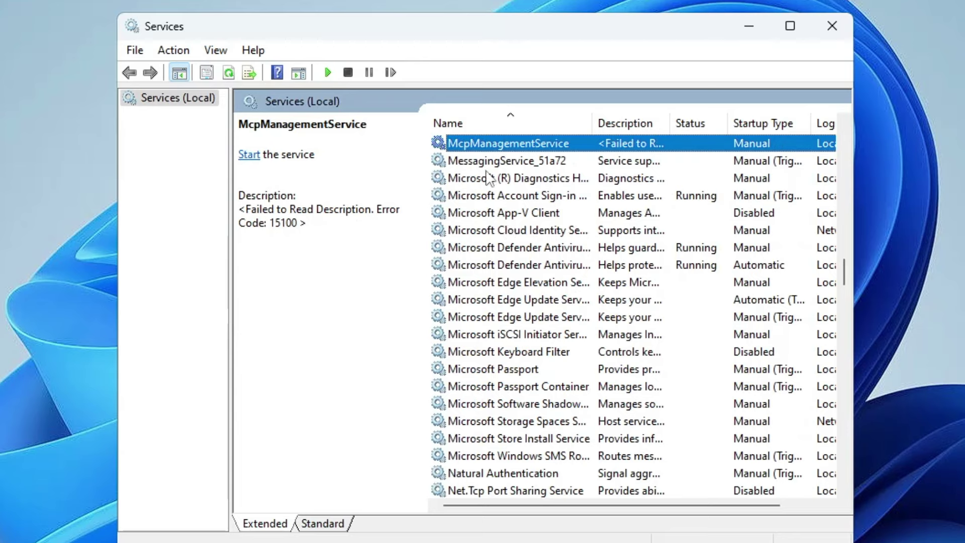
key(m)
key(m)
key(m)
key(m)
key(m)
key(m)
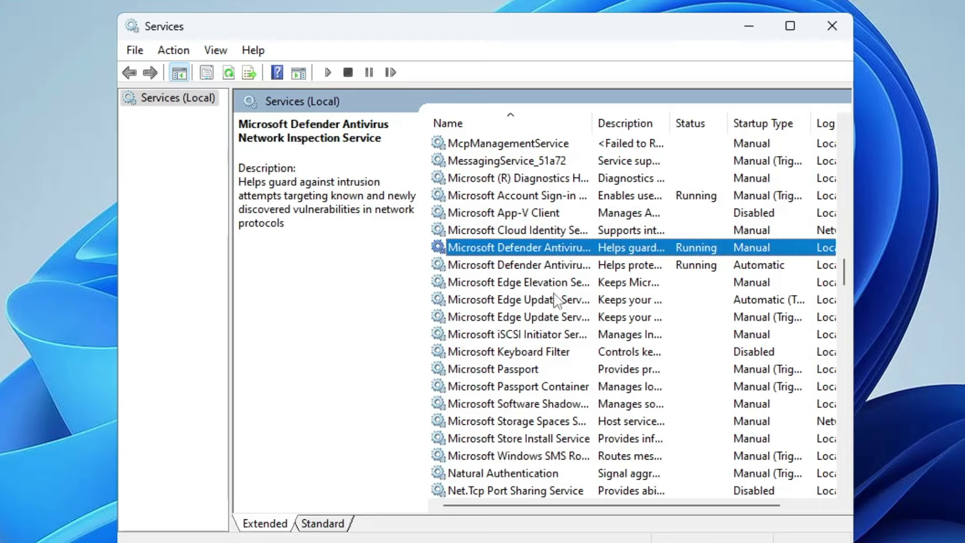
key(m)
key(m)
key(m)
key(m)
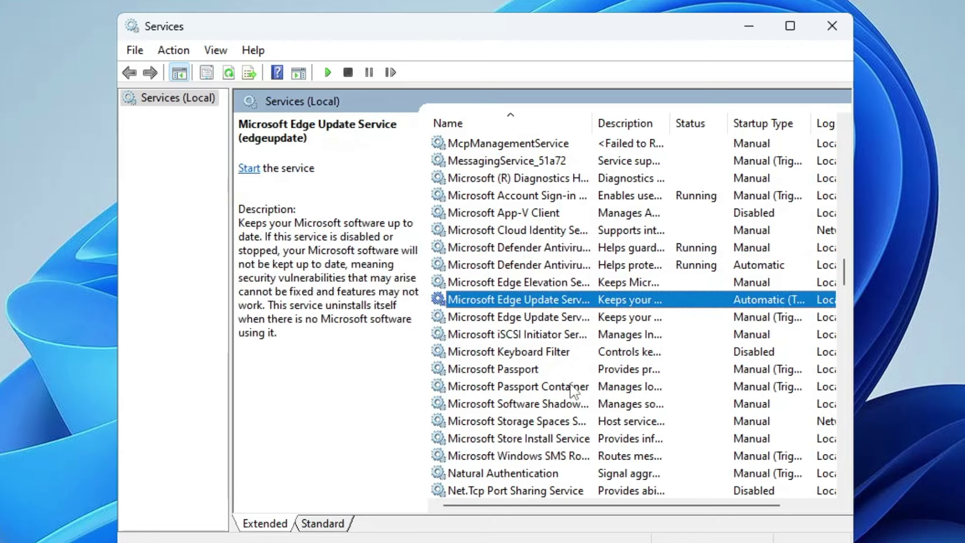
key(m)
key(m)
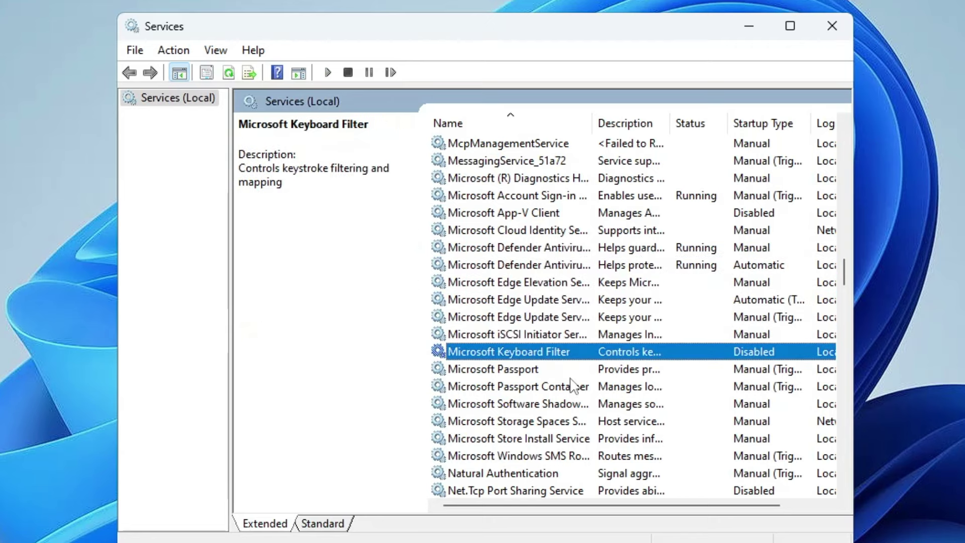
key(m)
key(m)
scroll(675, 438, down, 1)
key(m)
key(m)
key(m)
key(m)
key(m)
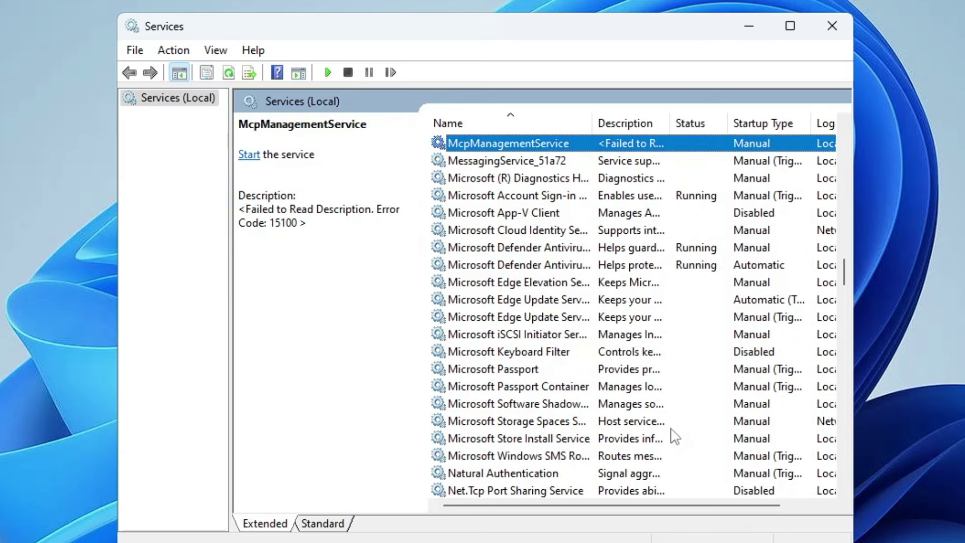
View the startup type options of the Link-Layer Topology Discovery Mapper service, and close its properties and the Services console.
scroll(673, 429, up, 3)
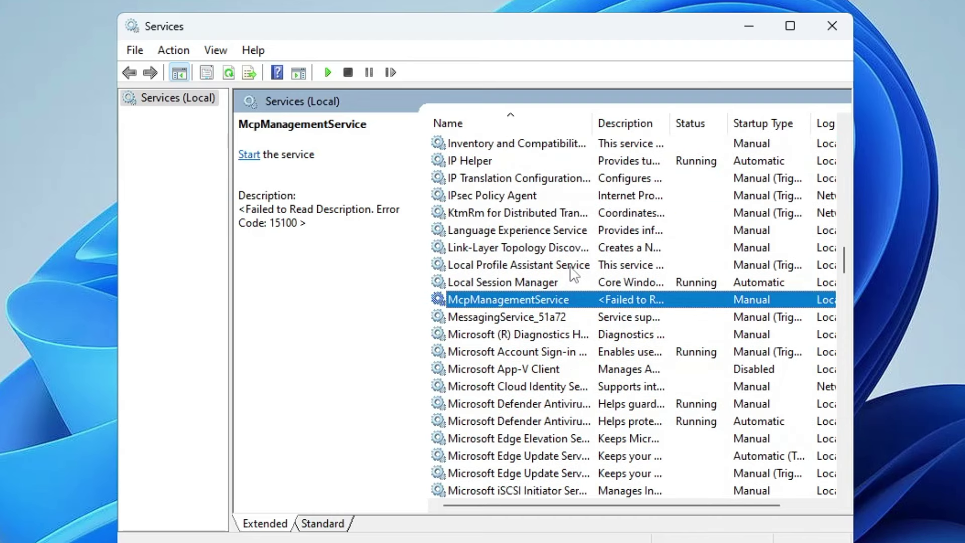
double_click(517, 247)
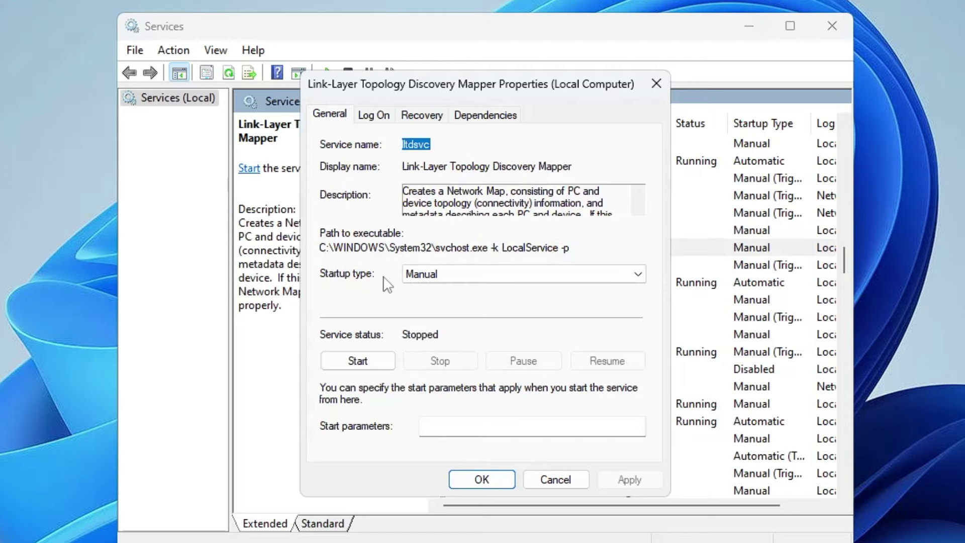
click(438, 276)
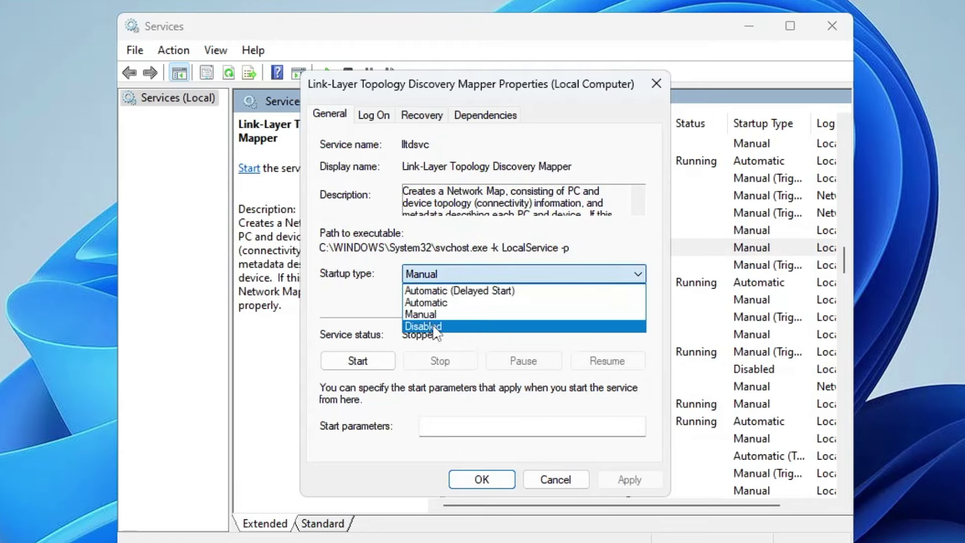
click(353, 321)
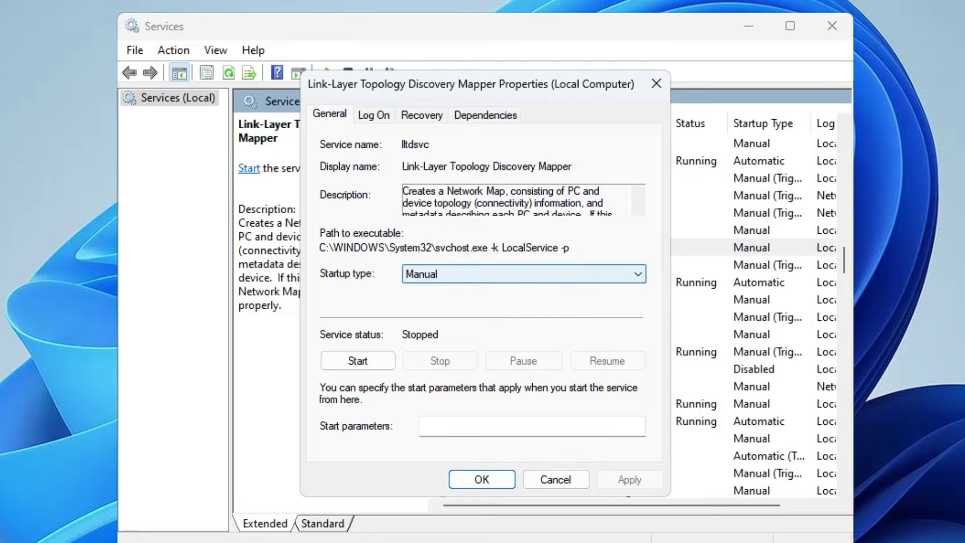
click(657, 82)
click(832, 36)
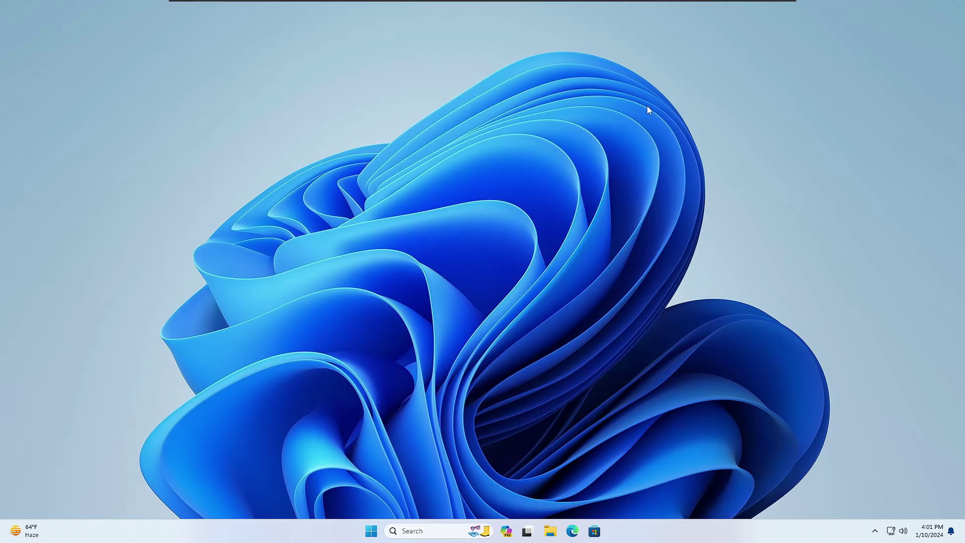